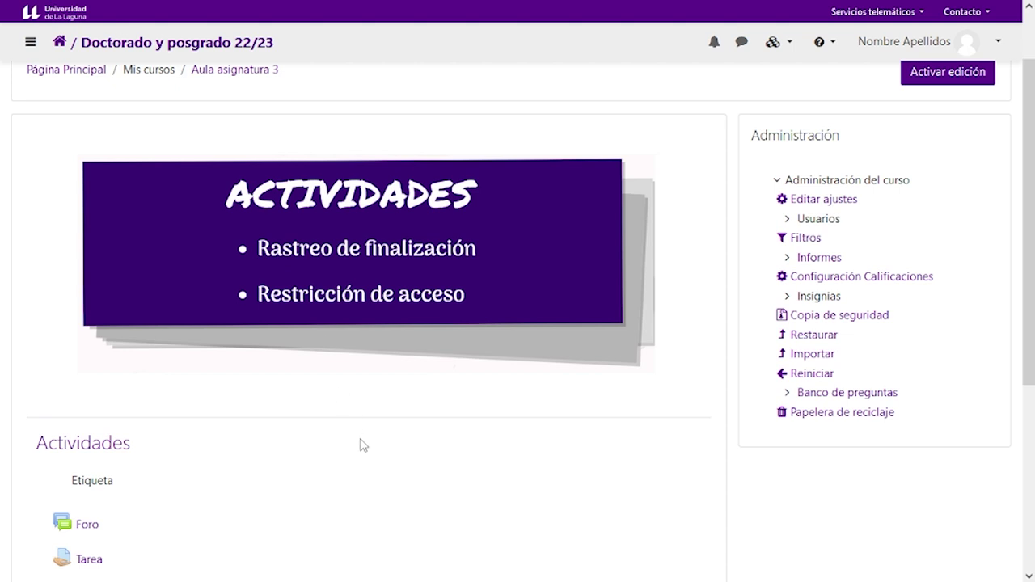
- Examine the available sections in the settings of the Foro activity under Actividades, leaving the form without saving
scroll(361, 445, down, 1)
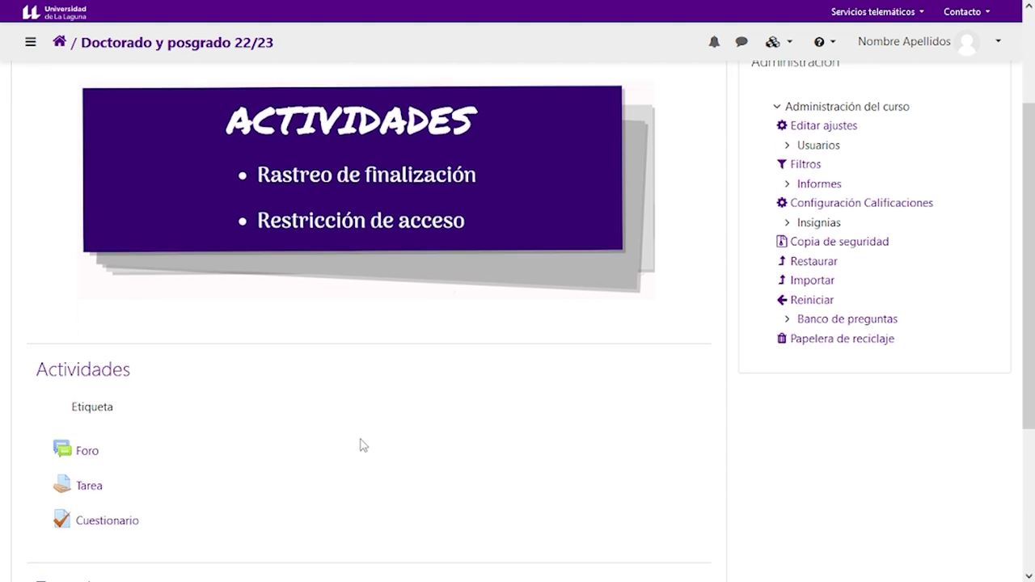
click(81, 455)
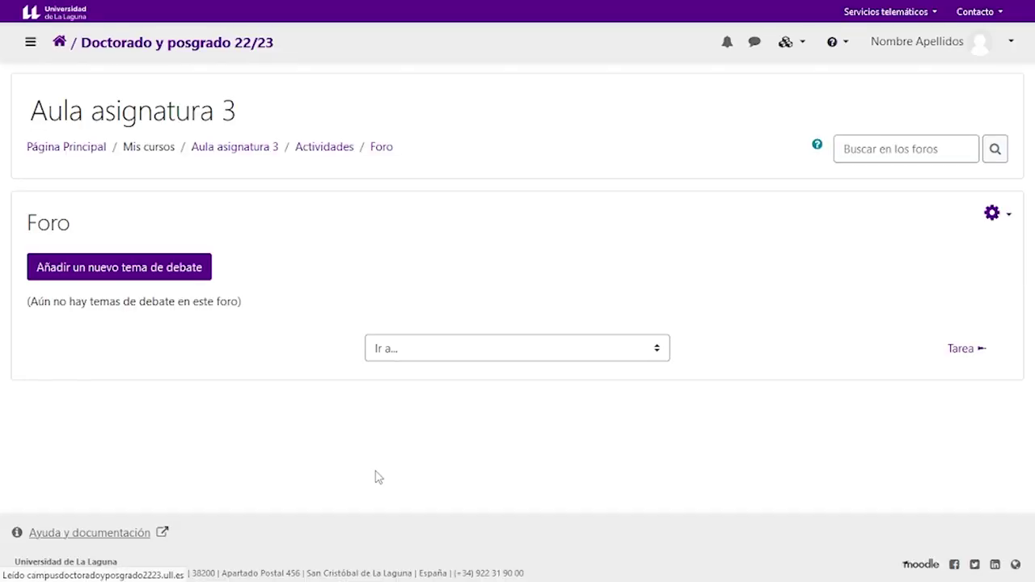
click(992, 214)
click(842, 244)
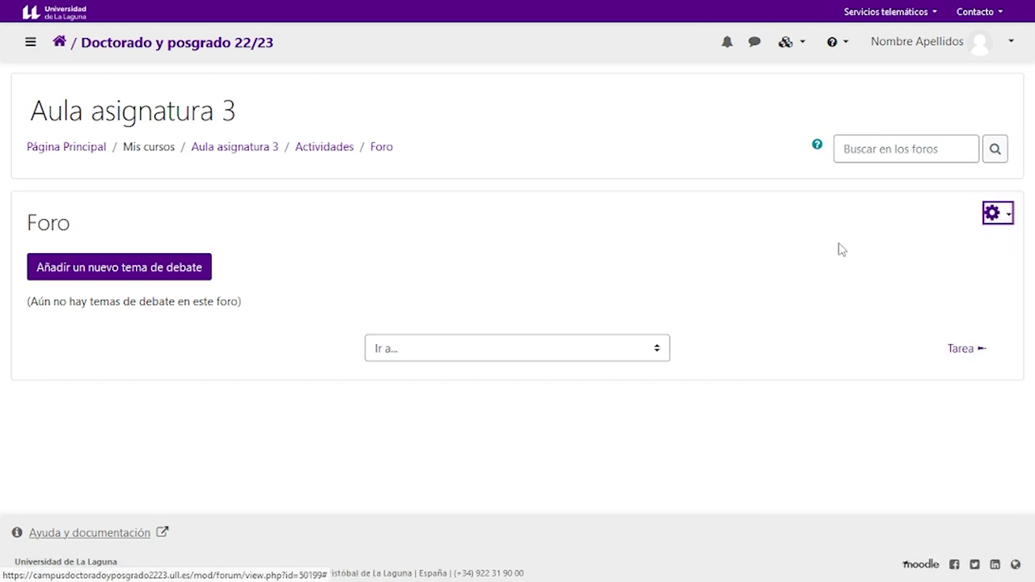
scroll(205, 397, down, 3)
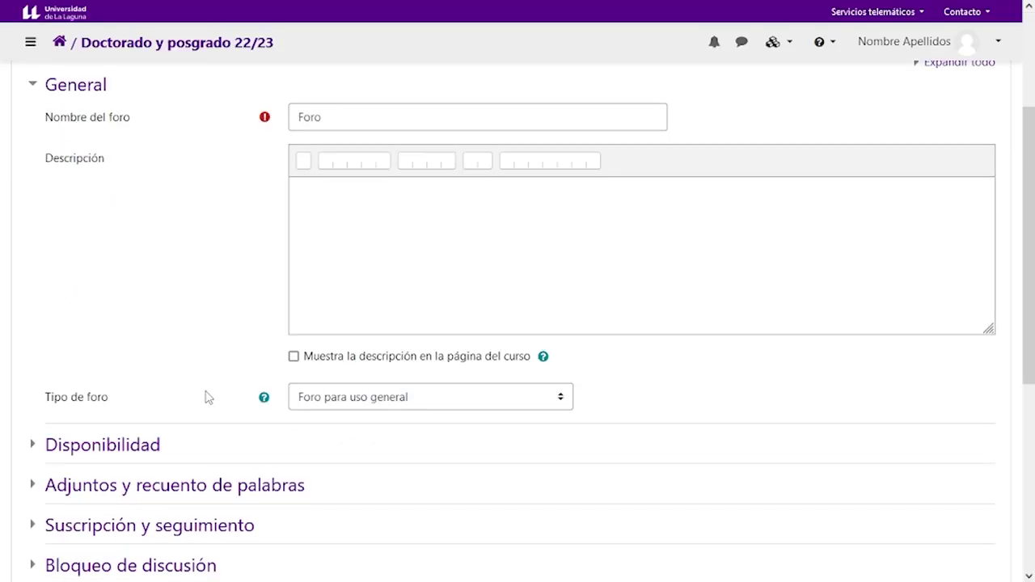
scroll(209, 396, down, 3)
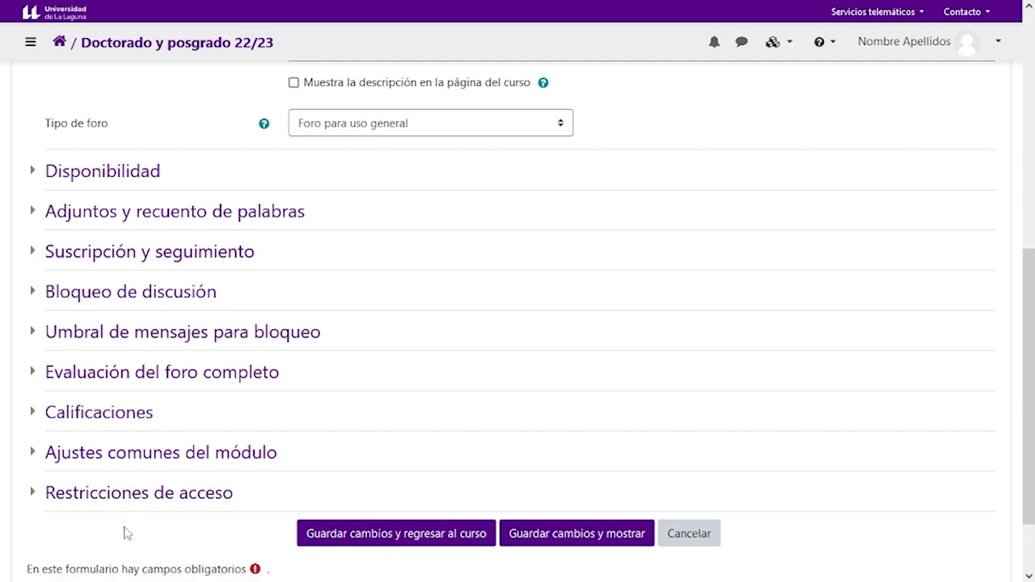
click(700, 536)
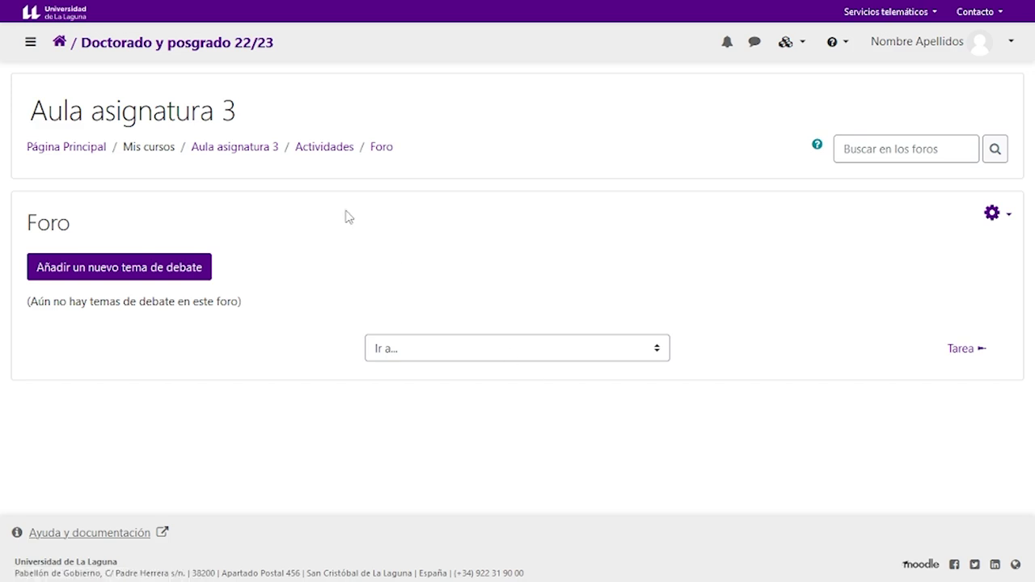
- Open the settings of the course Aula asignatura 3 and set "Habilitar seguimiento del grado de finalización" to Sí
click(267, 150)
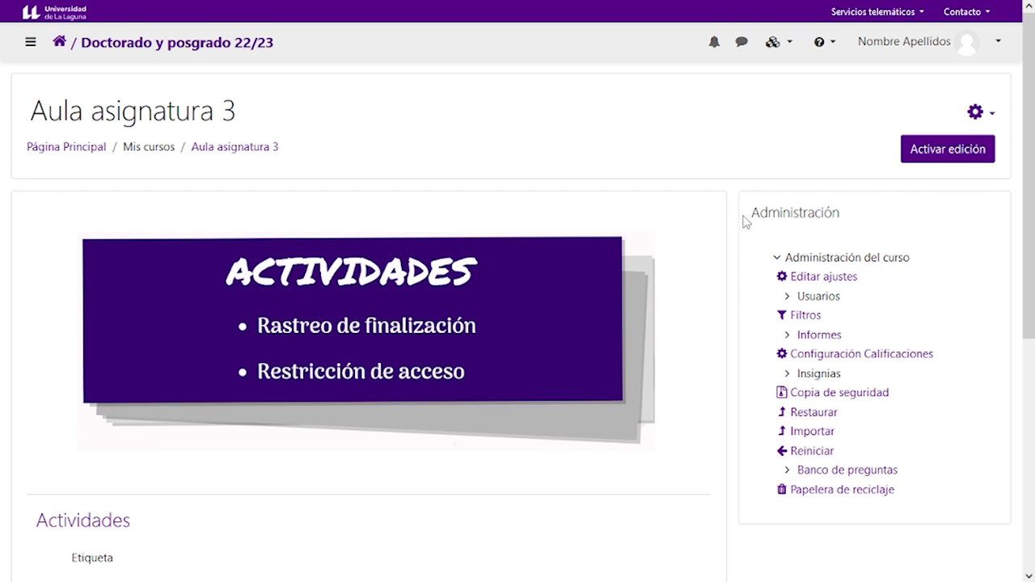
click(807, 278)
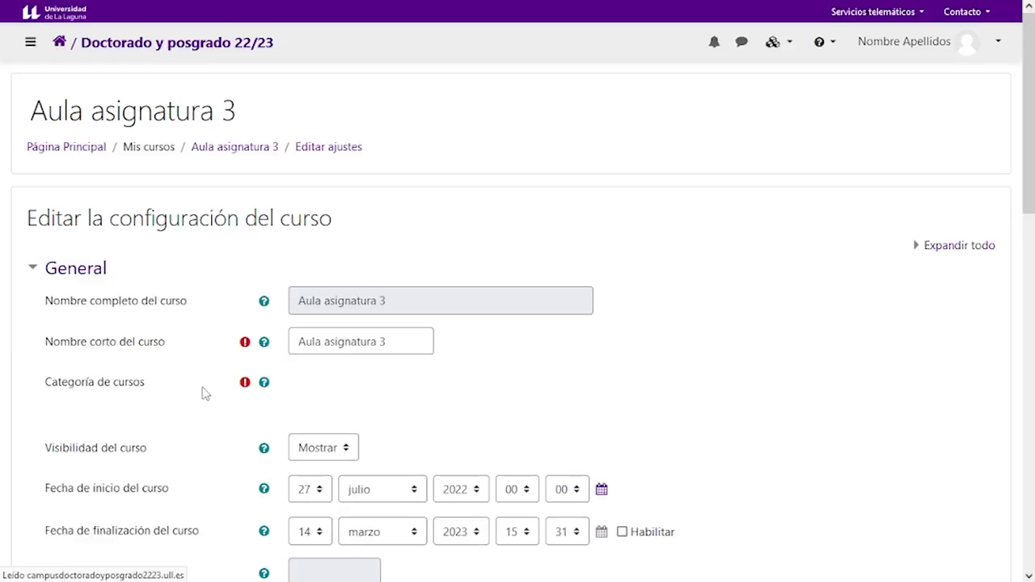
scroll(203, 393, down, 4)
scroll(203, 393, down, 7)
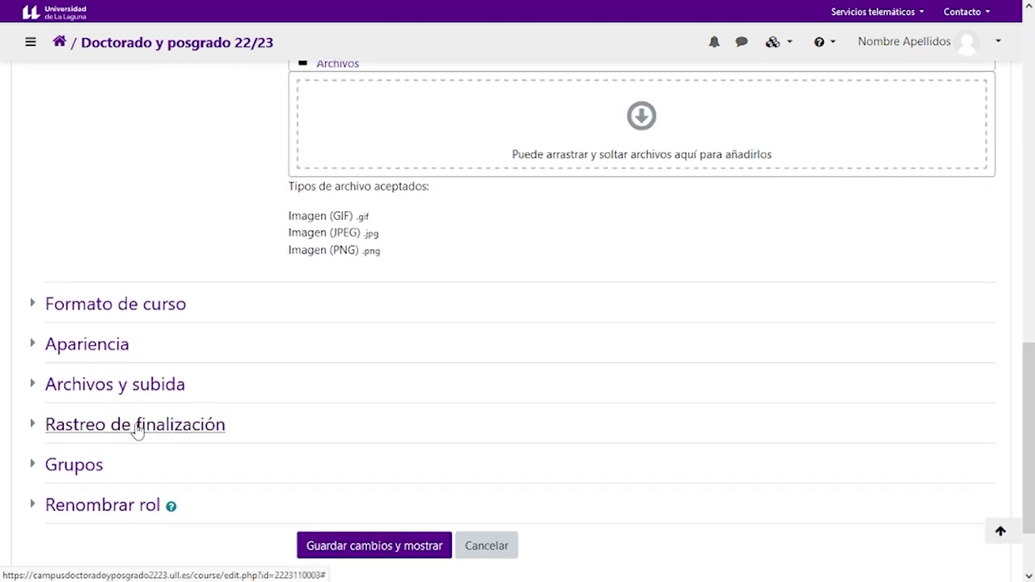
click(135, 431)
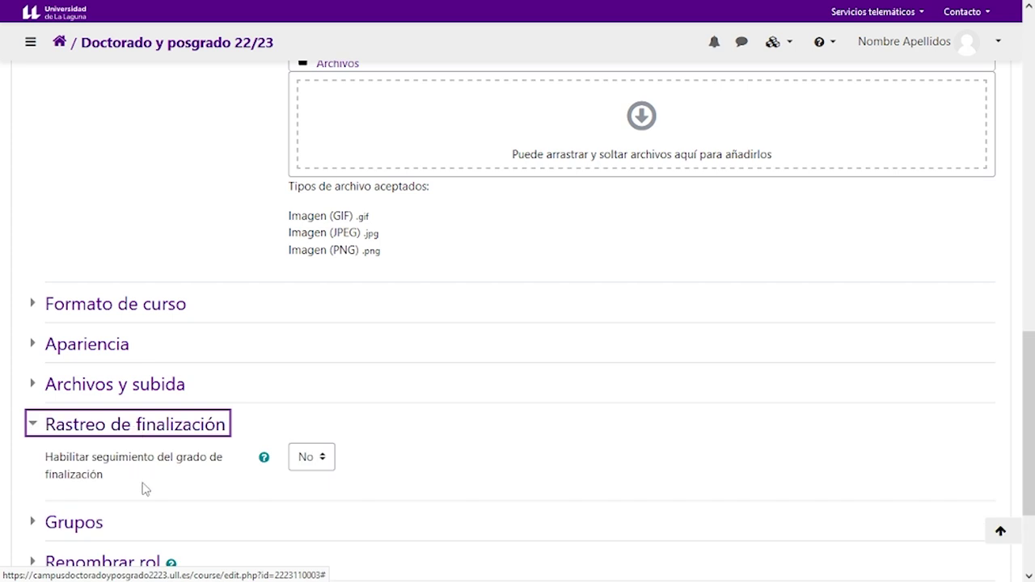
click(322, 457)
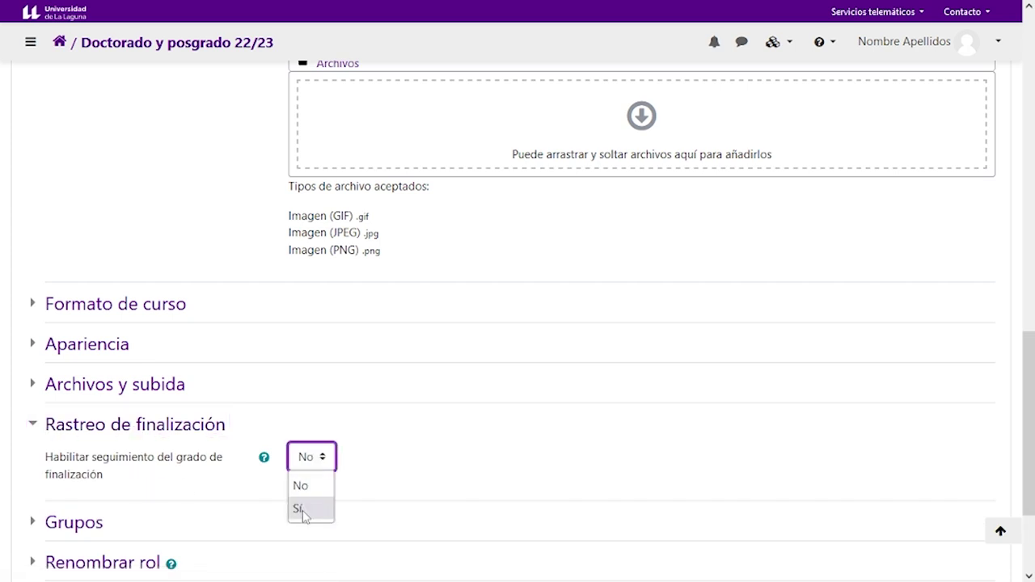
click(299, 508)
- Set "Mostrar condiciones de finalización de actividad" to Sí and save the course settings
scroll(405, 477, down, 2)
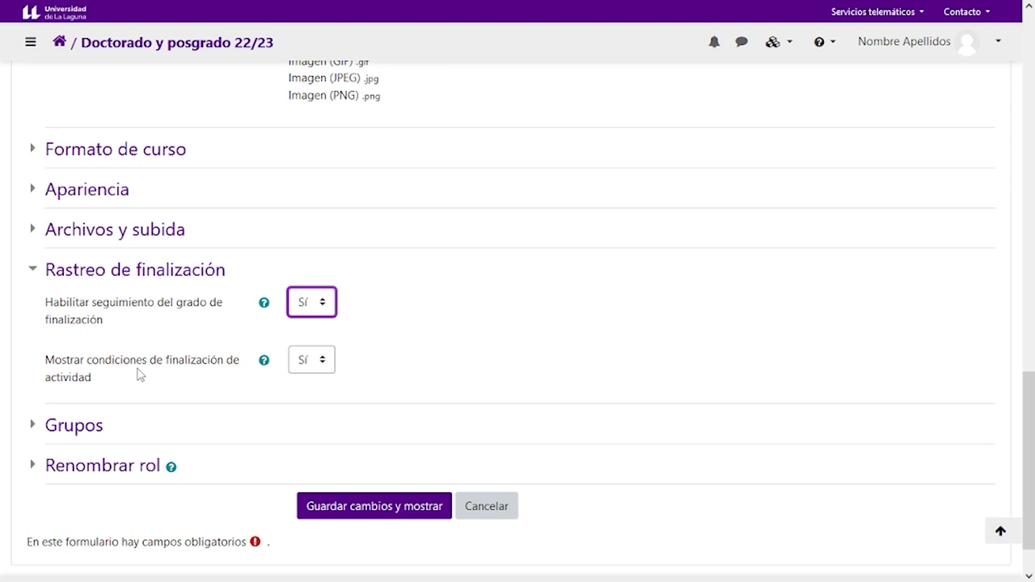
click(327, 361)
click(323, 393)
click(326, 366)
click(315, 419)
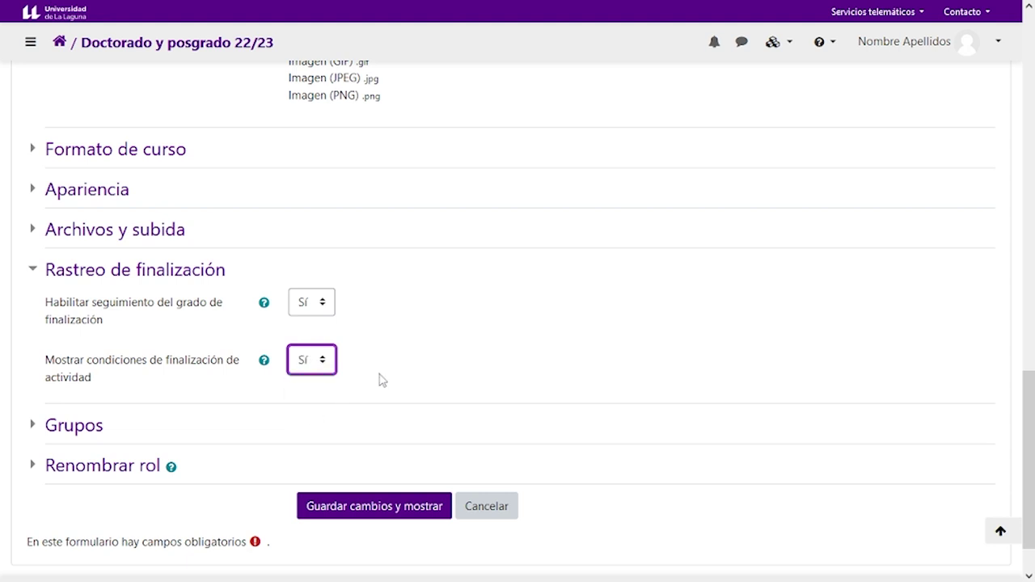
click(351, 507)
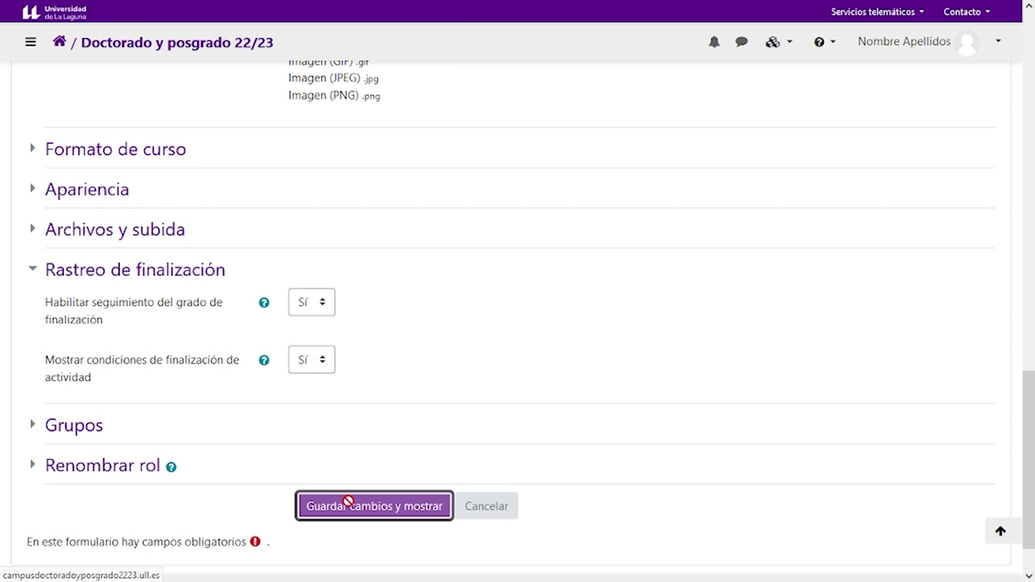
- Turn on course editing and open the settings of the Etiqueta item in the Actividades section
scroll(413, 443, down, 2)
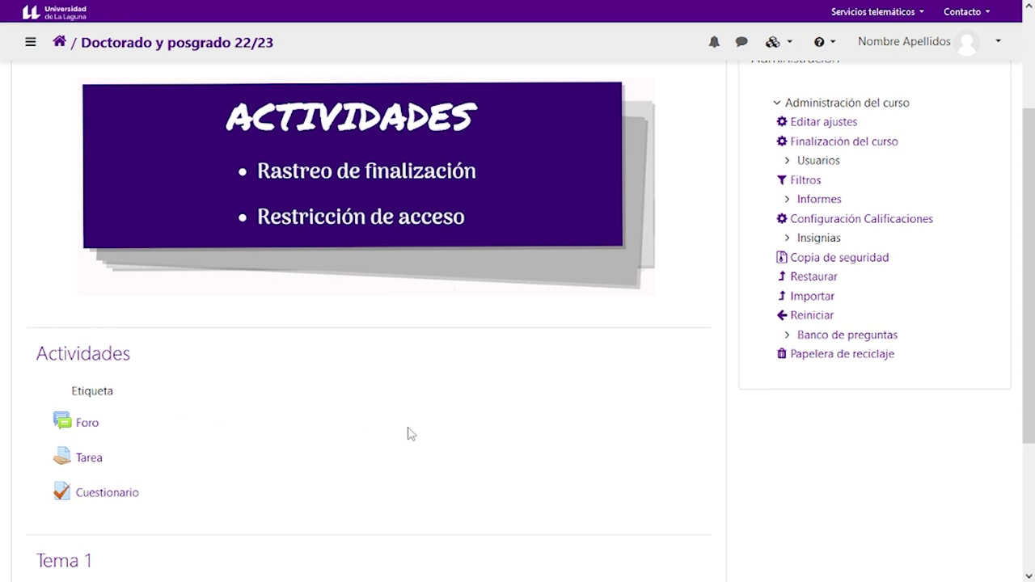
scroll(488, 435, up, 2)
click(936, 156)
scroll(348, 489, down, 2)
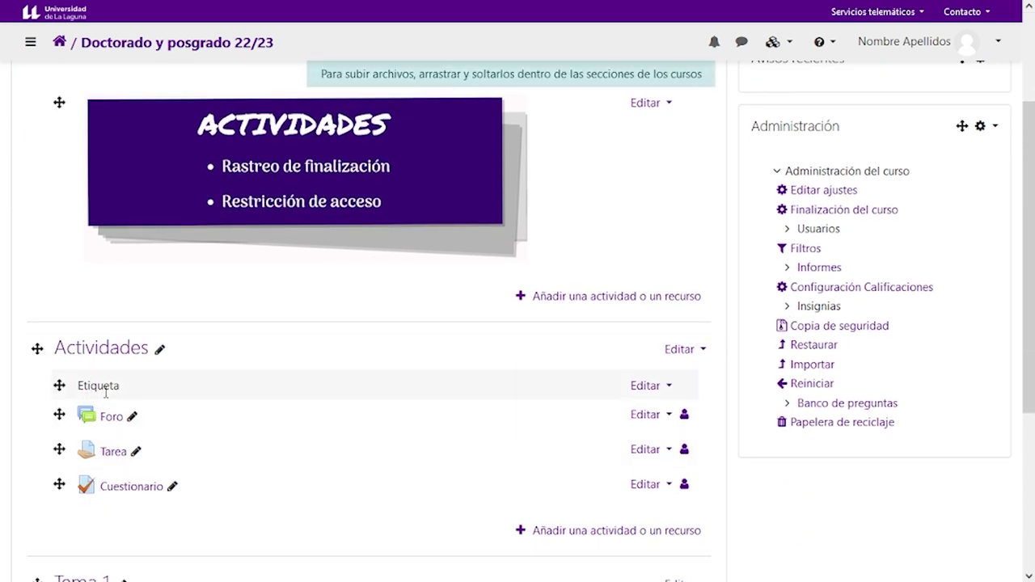
click(644, 386)
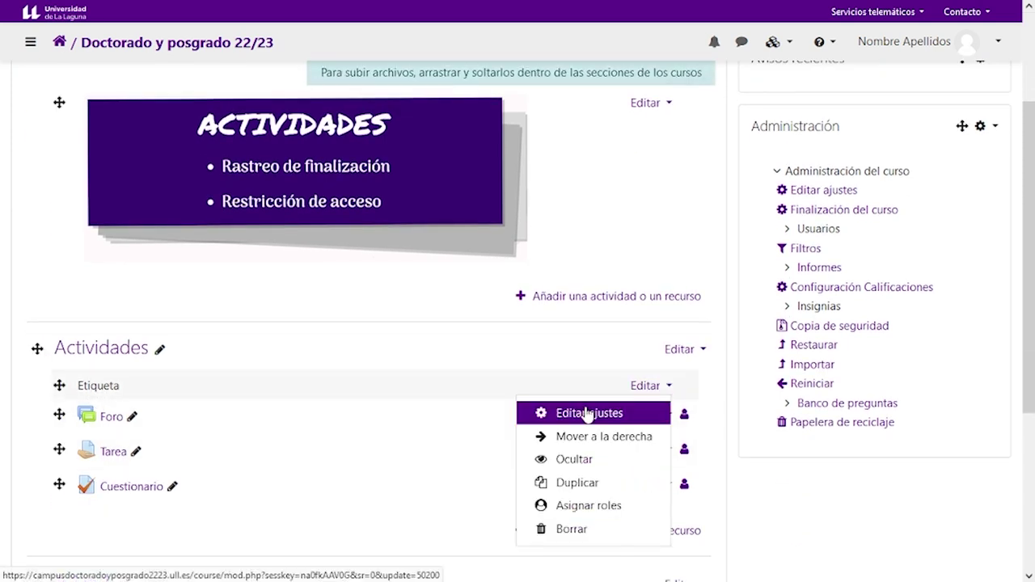
click(587, 414)
scroll(413, 417, down, 2)
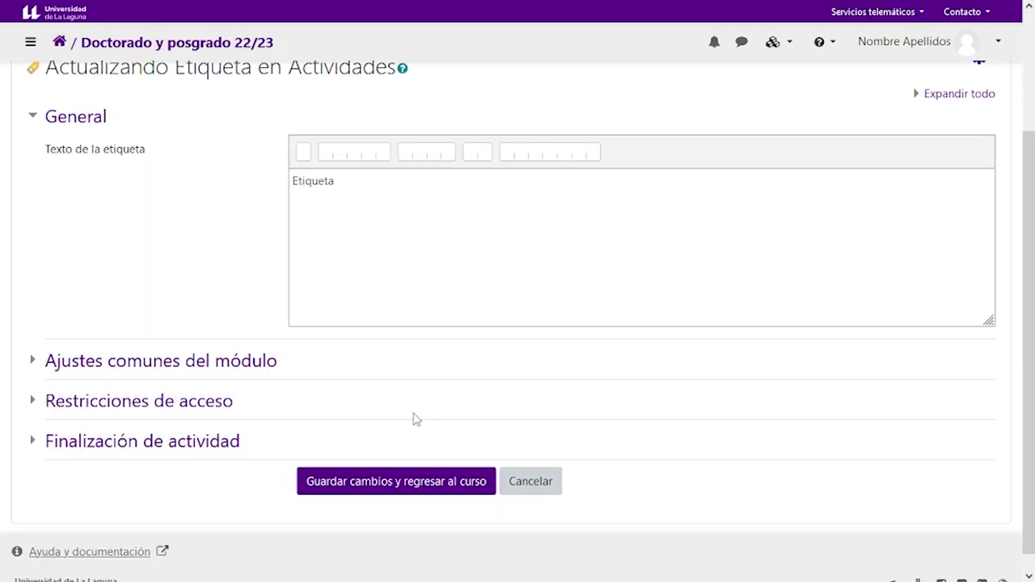
- Set Etiqueta's completion tracking to "Los estudiantes pueden marcar manualmente la actividad como completada" and save, returning to the course
click(162, 457)
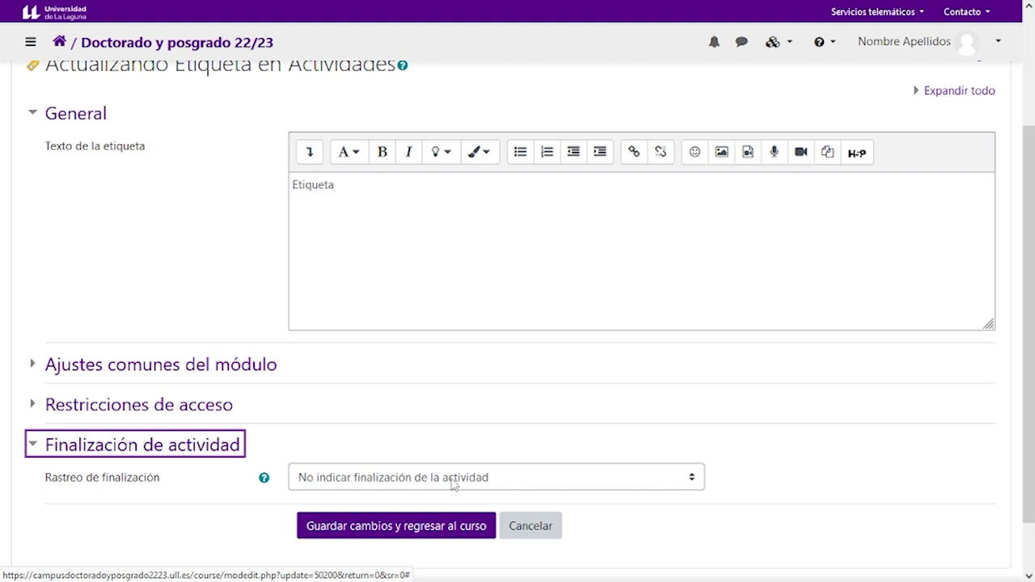
click(504, 478)
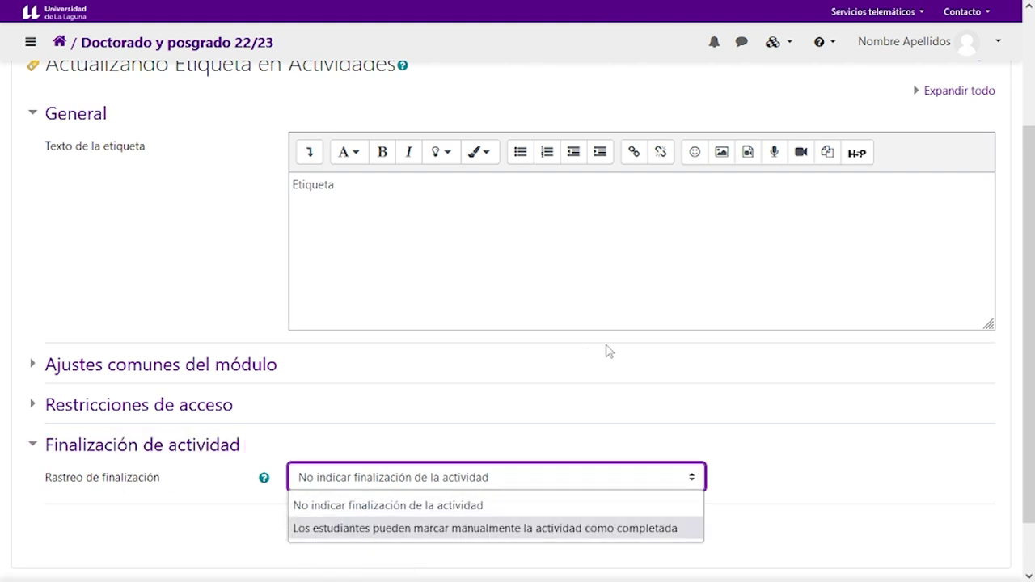
click(483, 539)
scroll(371, 404, down, 1)
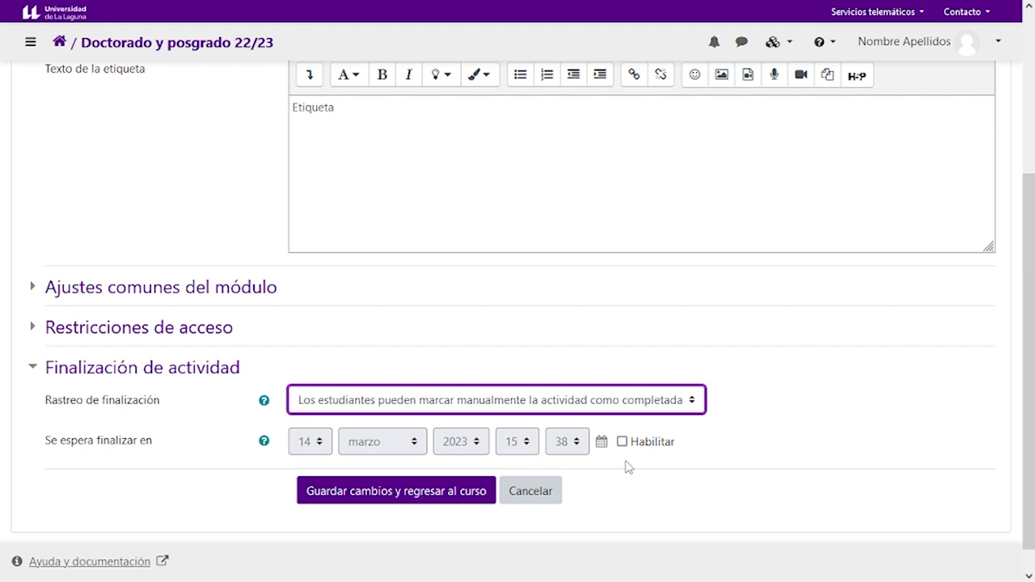
click(390, 495)
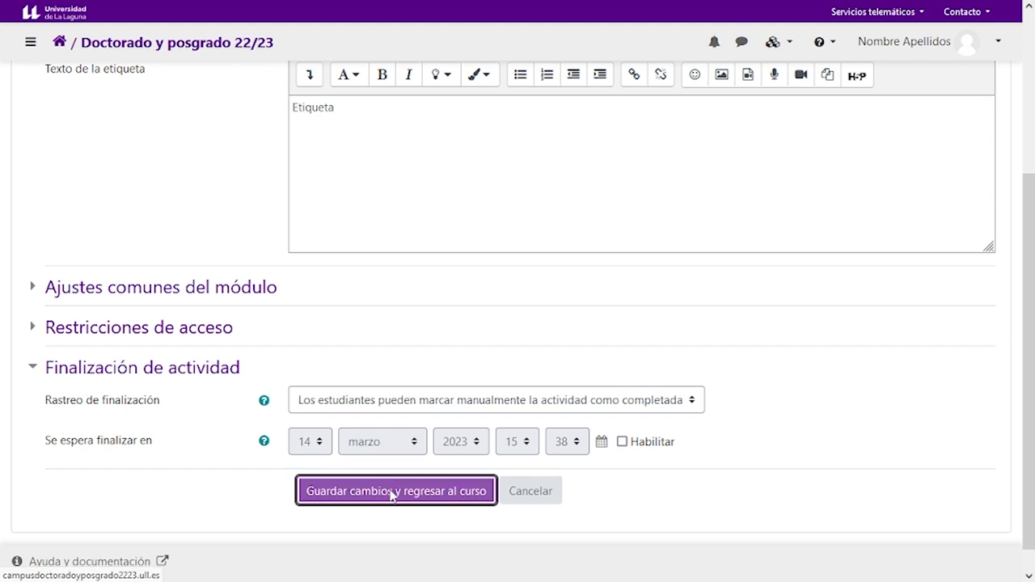
- In the Foro activity's settings, set completion tracking to "Mostrar la actividad como completada cuando se cumplan las condiciones"
scroll(349, 458, up, 2)
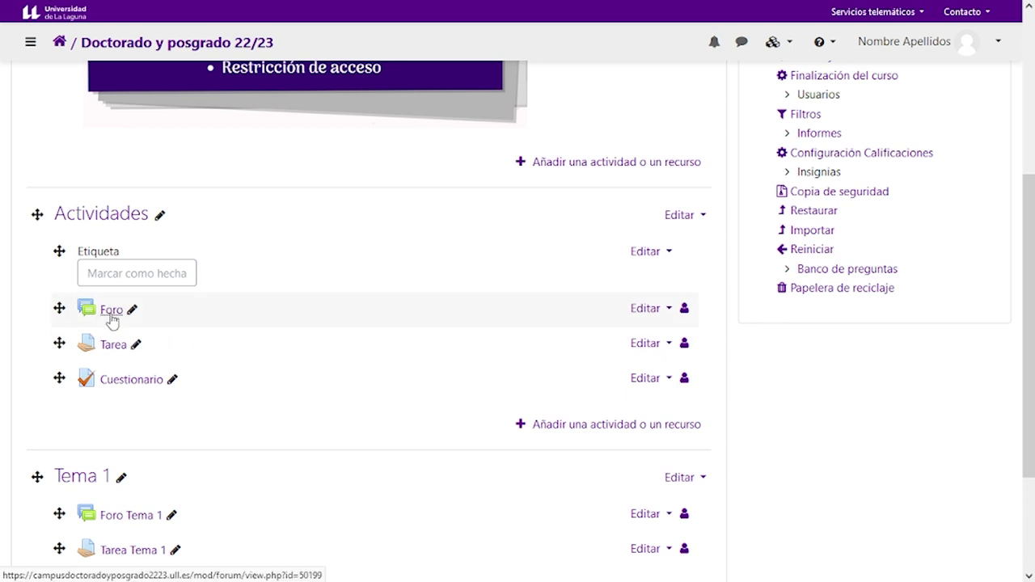
click(643, 309)
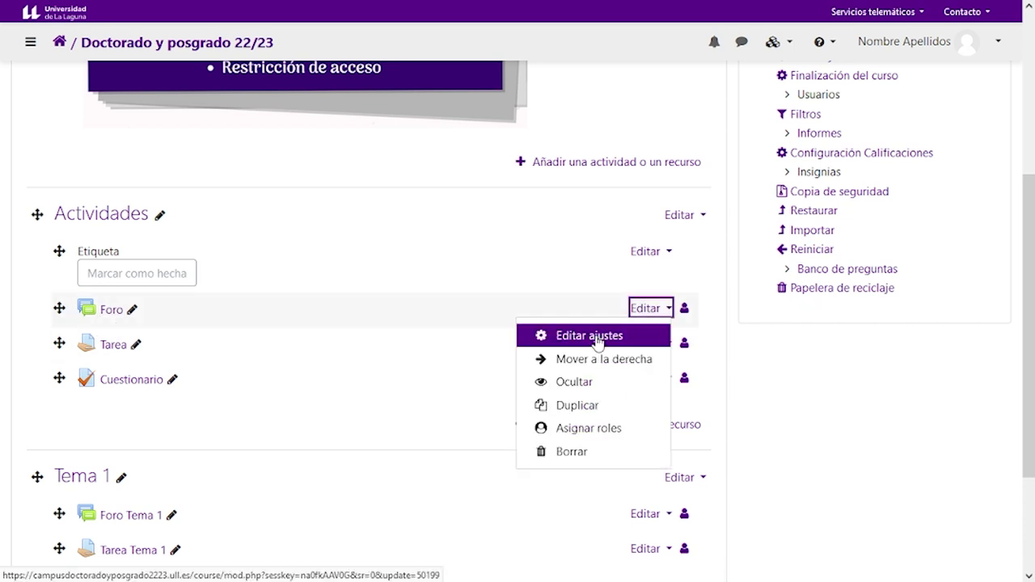
key(Escape)
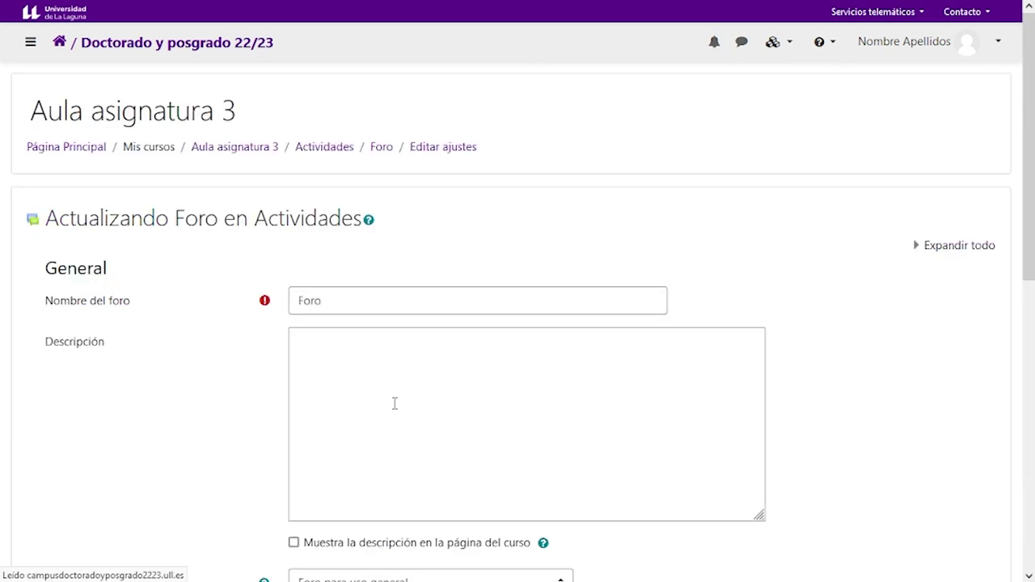
scroll(397, 404, down, 4)
scroll(403, 409, down, 3)
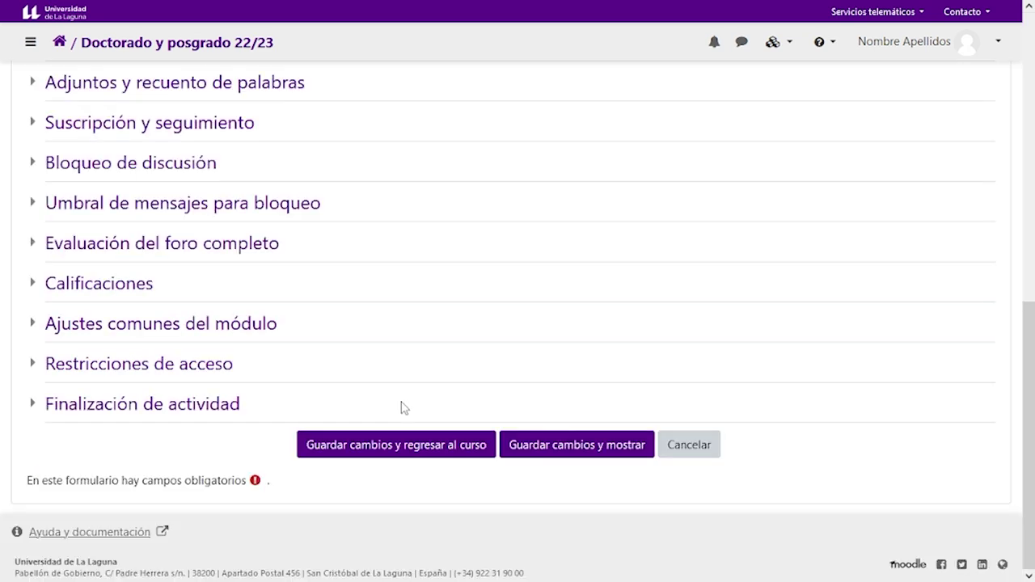
click(162, 409)
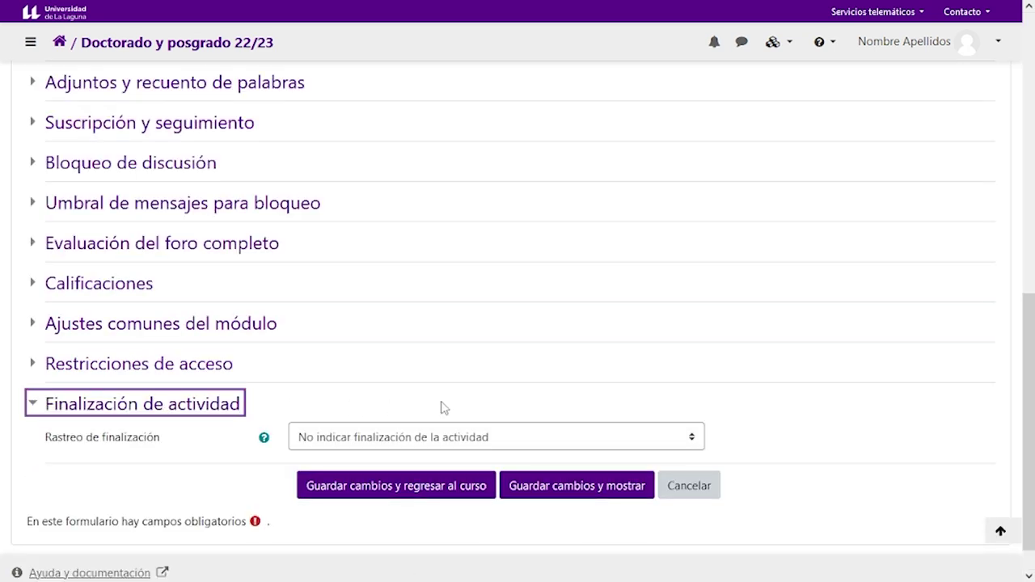
click(444, 439)
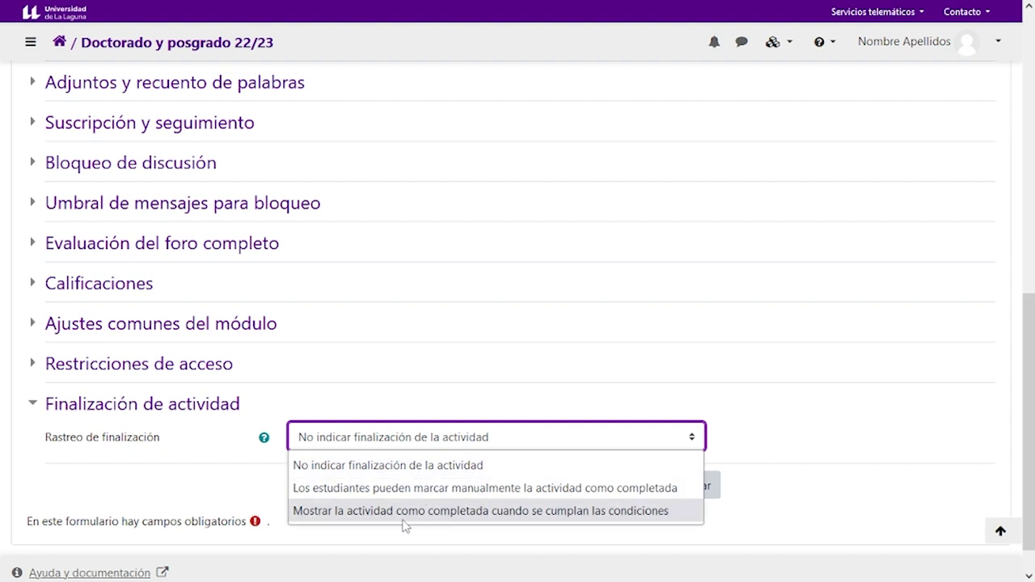
click(450, 518)
scroll(590, 494, down, 3)
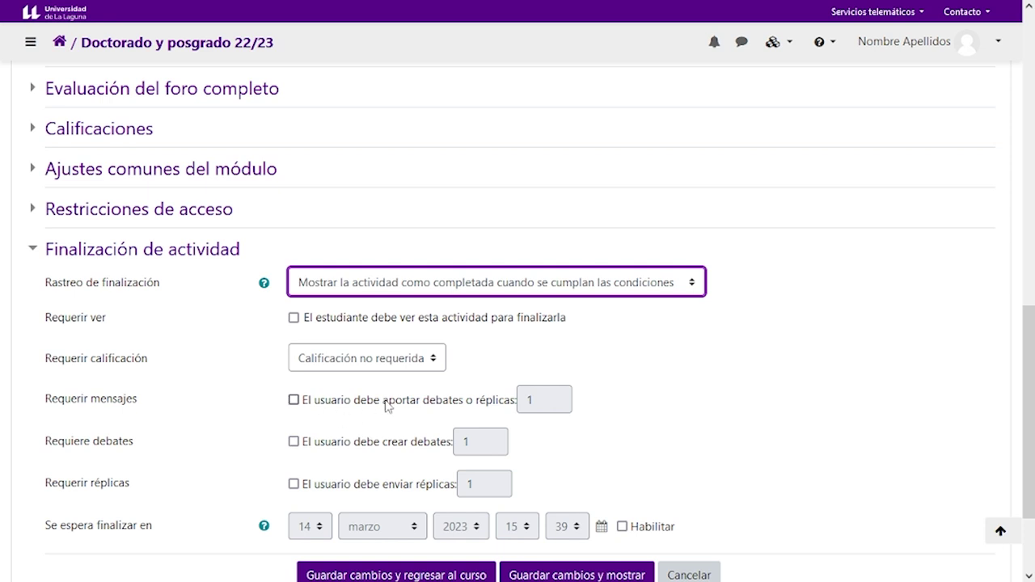
- Require students to create 1 debate and send 1 reply to complete the forum
click(294, 445)
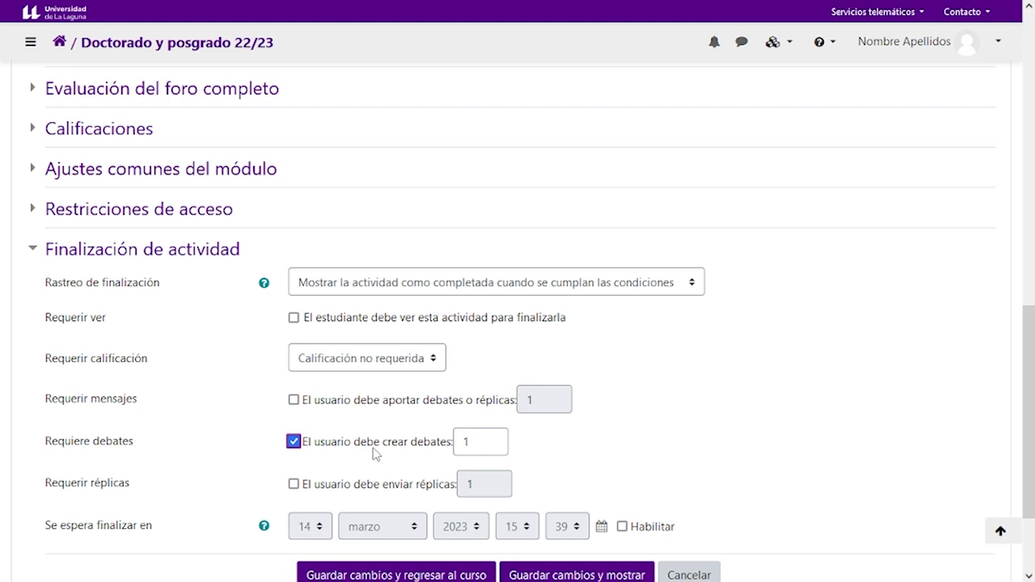
click(478, 446)
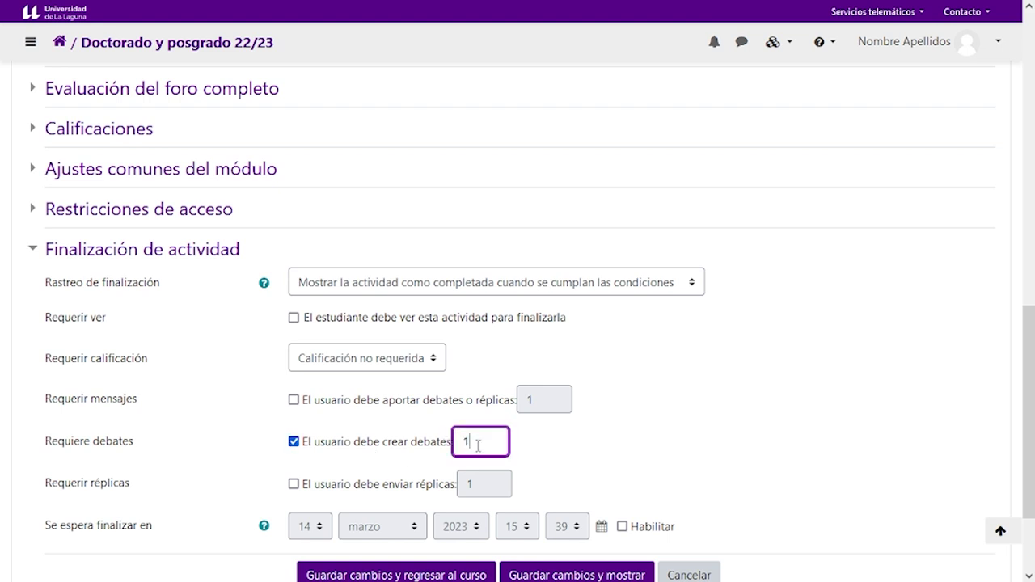
click(293, 484)
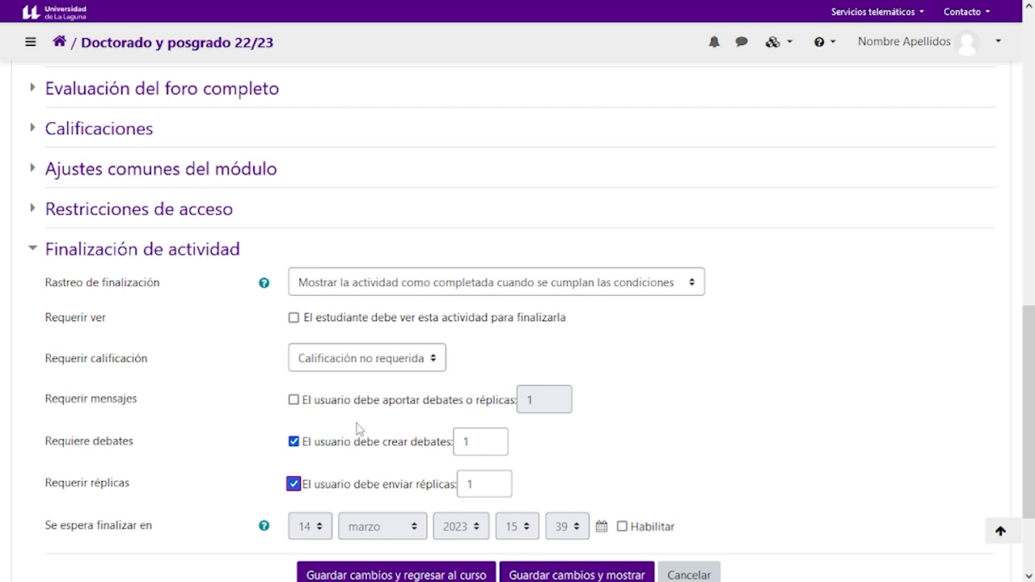
- Require 1 debate or reply in total, remove the separate debate and reply requirements, and save the forum, returning to the course
click(294, 400)
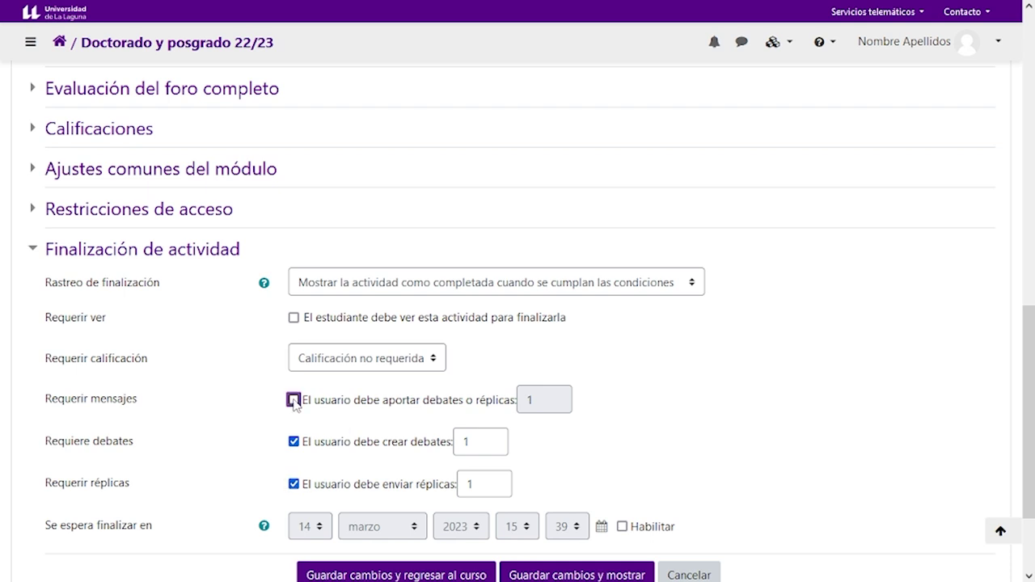
click(293, 442)
click(294, 484)
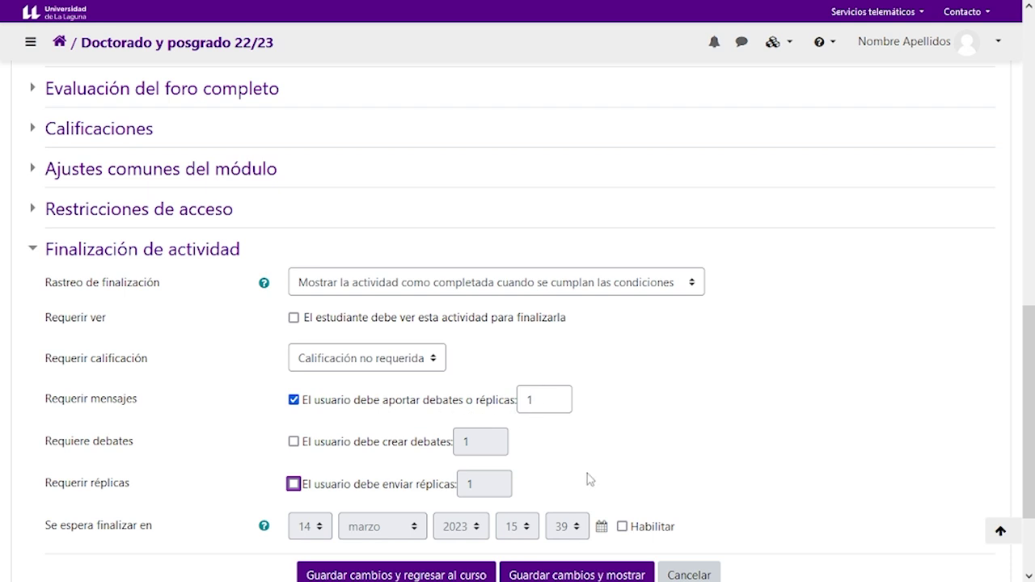
scroll(595, 476, down, 2)
click(360, 451)
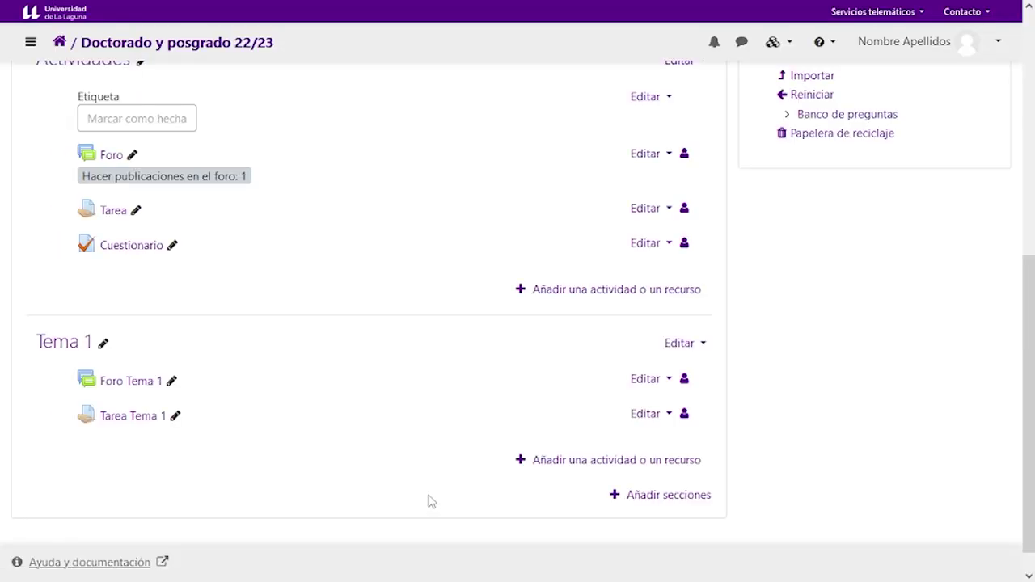
- In the Tarea activity's settings, set completion tracking to "Mostrar la actividad como completada cuando se cumplan las condiciones"
scroll(259, 306, up, 1)
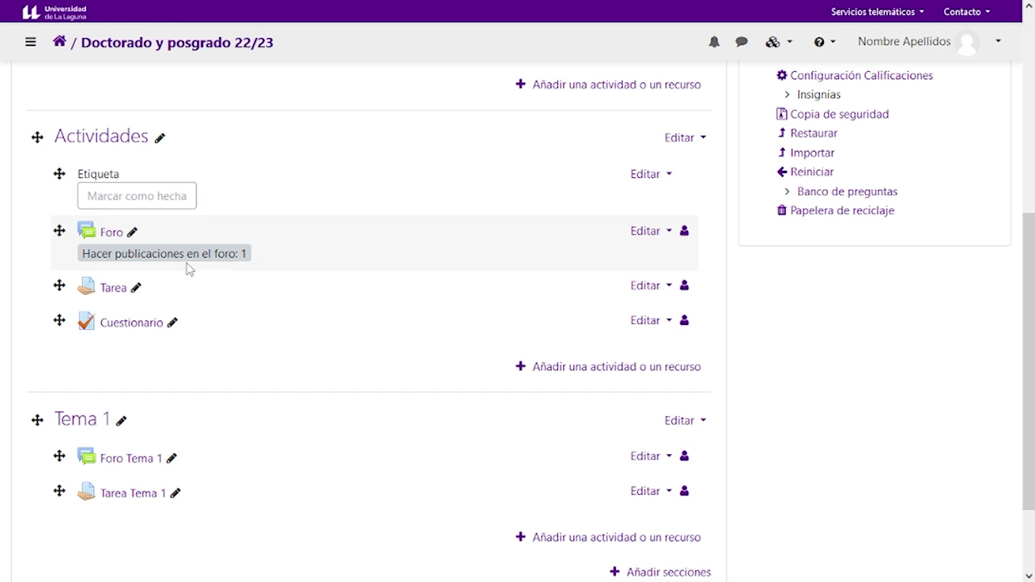
click(645, 286)
click(599, 312)
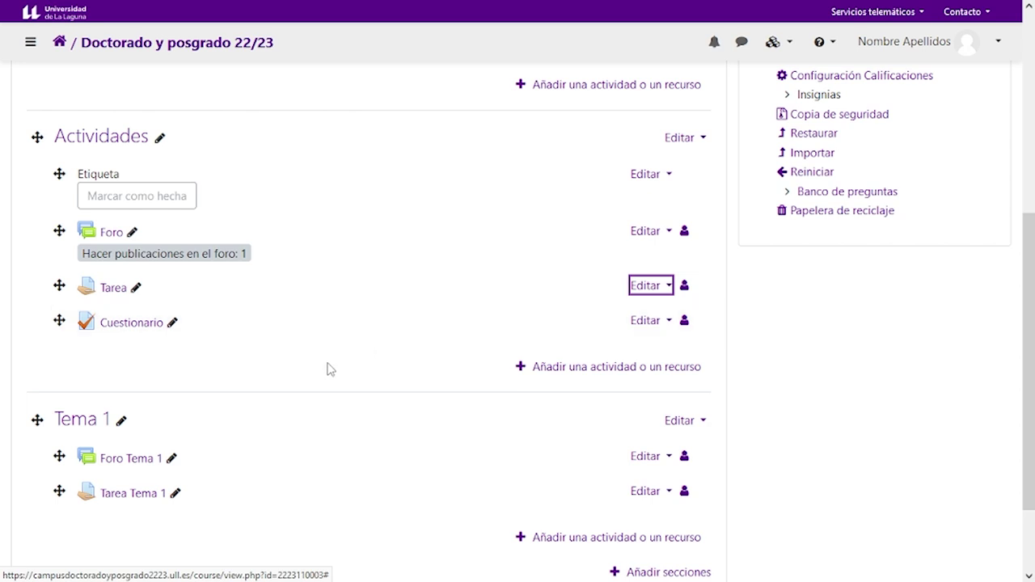
scroll(319, 385, down, 8)
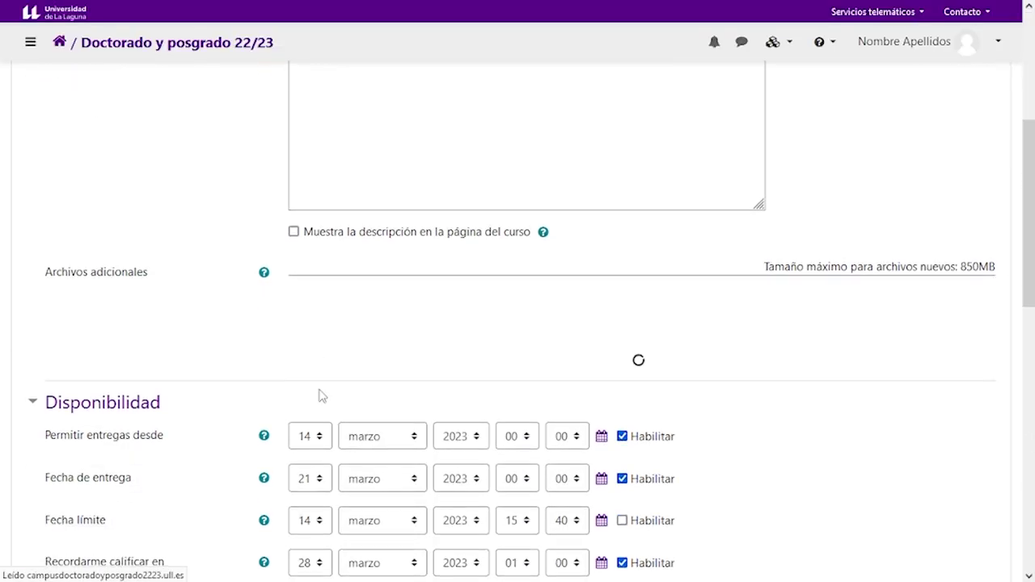
scroll(319, 395, down, 5)
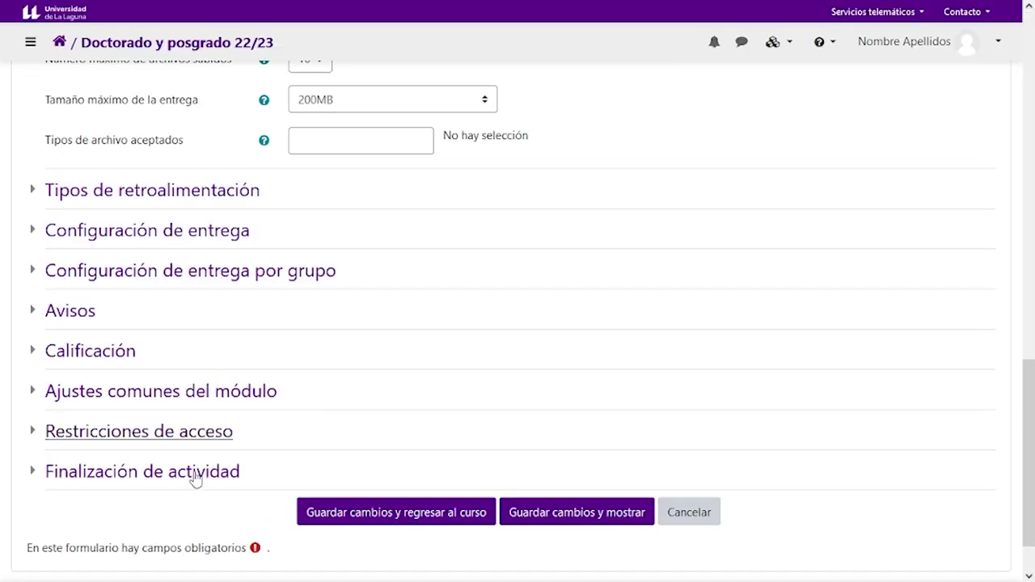
click(111, 483)
scroll(407, 427, down, 2)
scroll(413, 422, down, 1)
click(406, 402)
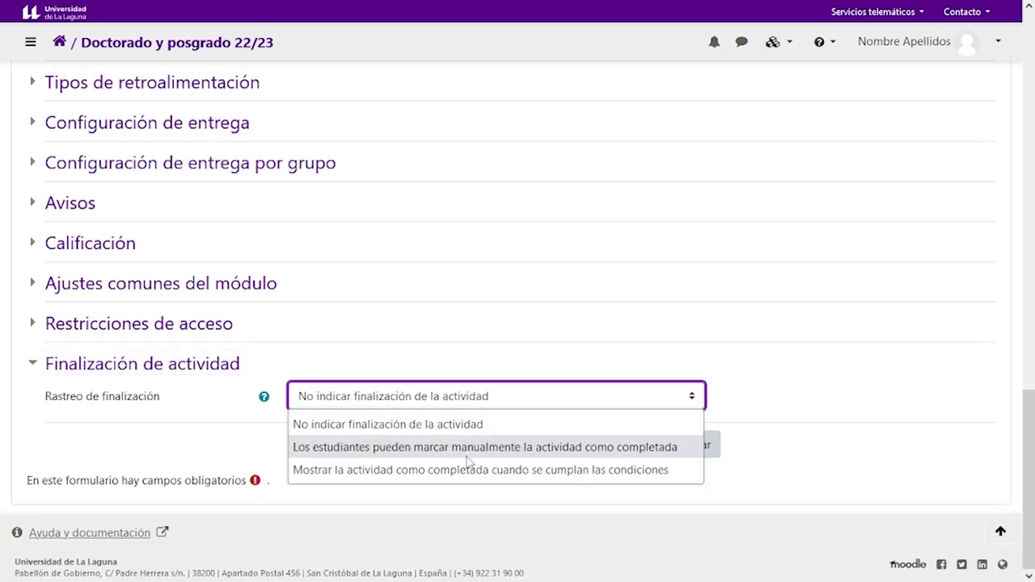
click(446, 475)
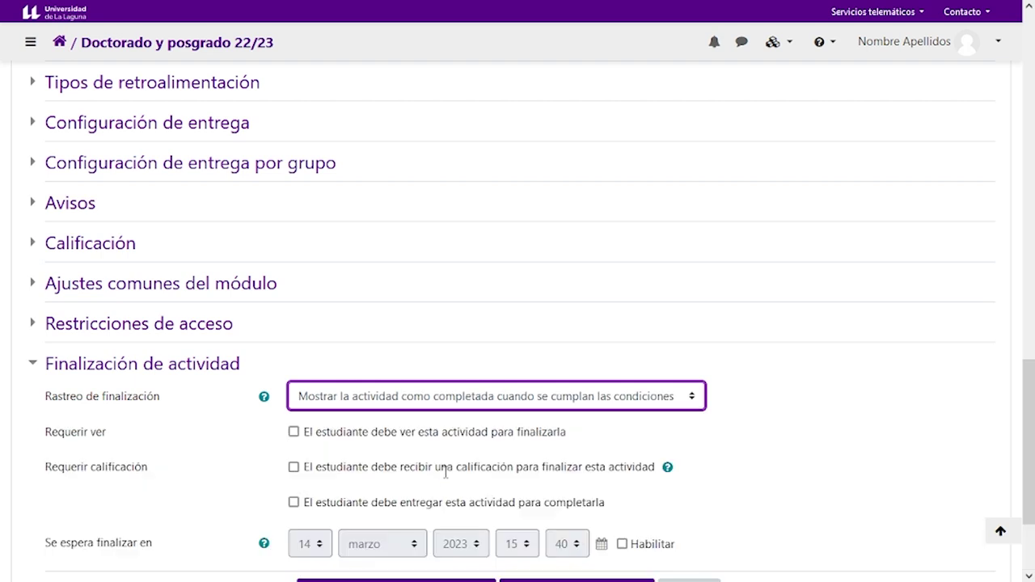
scroll(501, 451, down, 3)
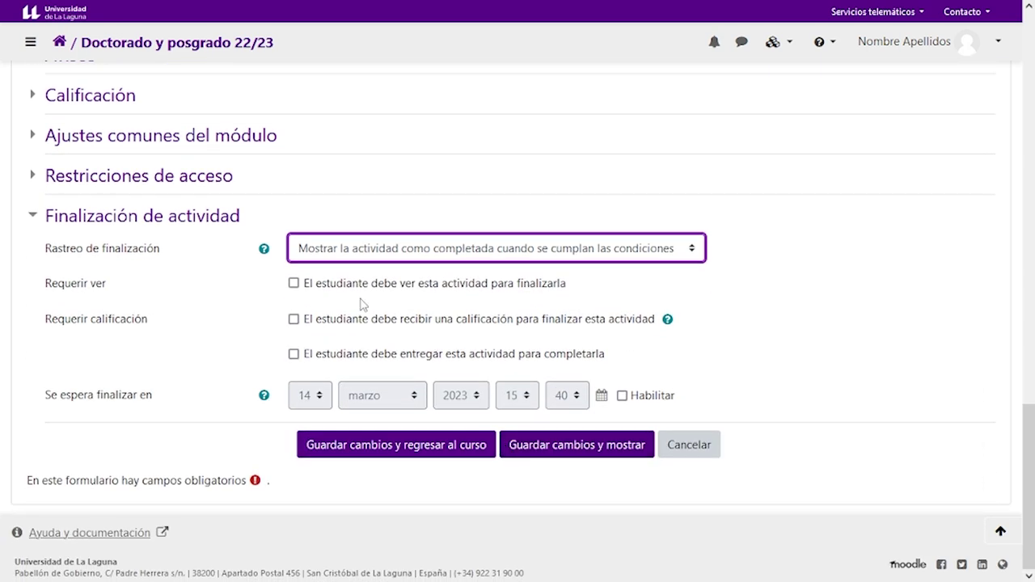
- Review Tarea's completion conditions, require students to receive a grade to complete it, and save, returning to the course
drag(369, 285, 478, 285)
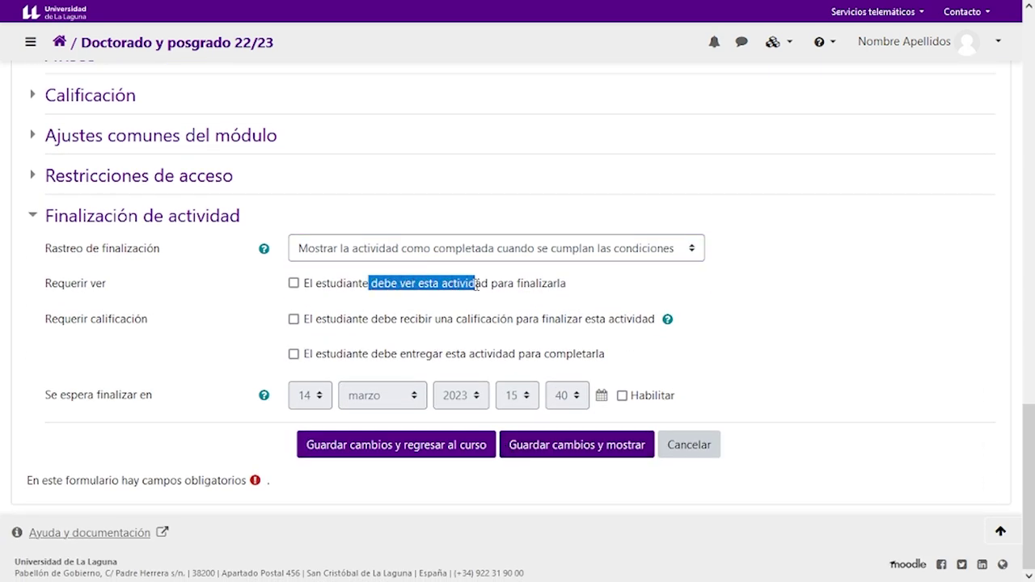
drag(405, 319, 495, 320)
drag(377, 354, 456, 364)
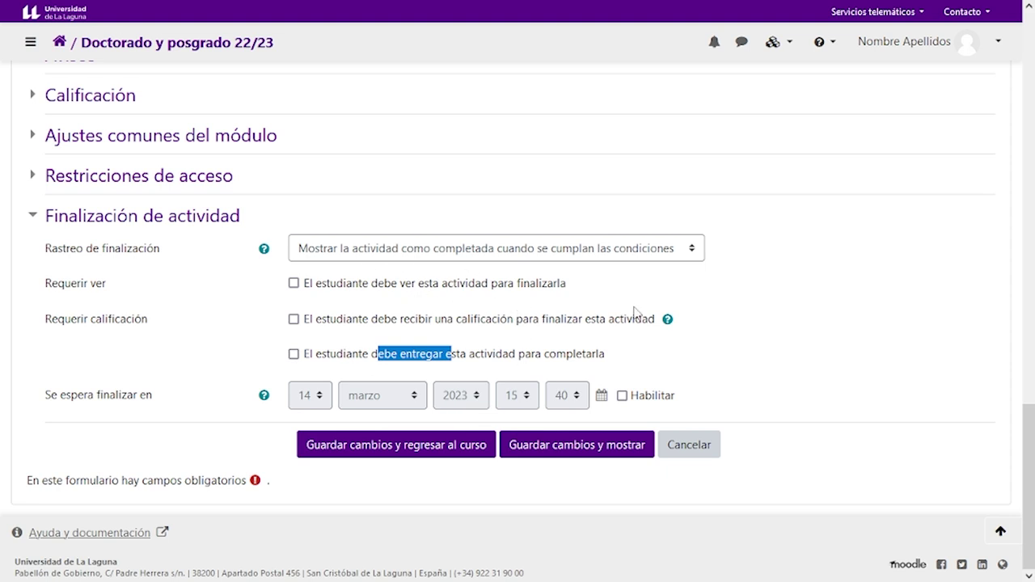
click(293, 319)
drag(417, 319, 503, 321)
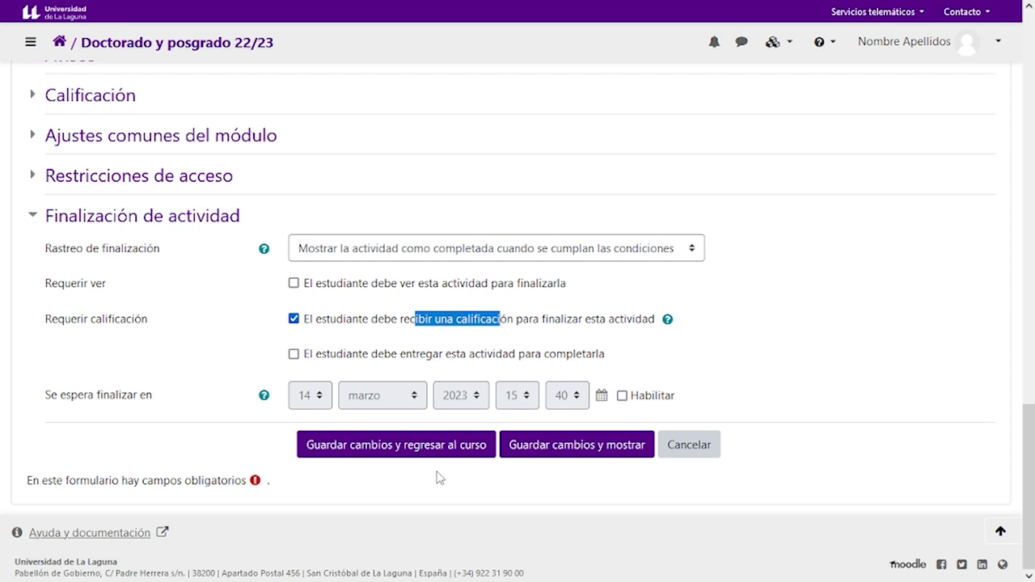
click(380, 444)
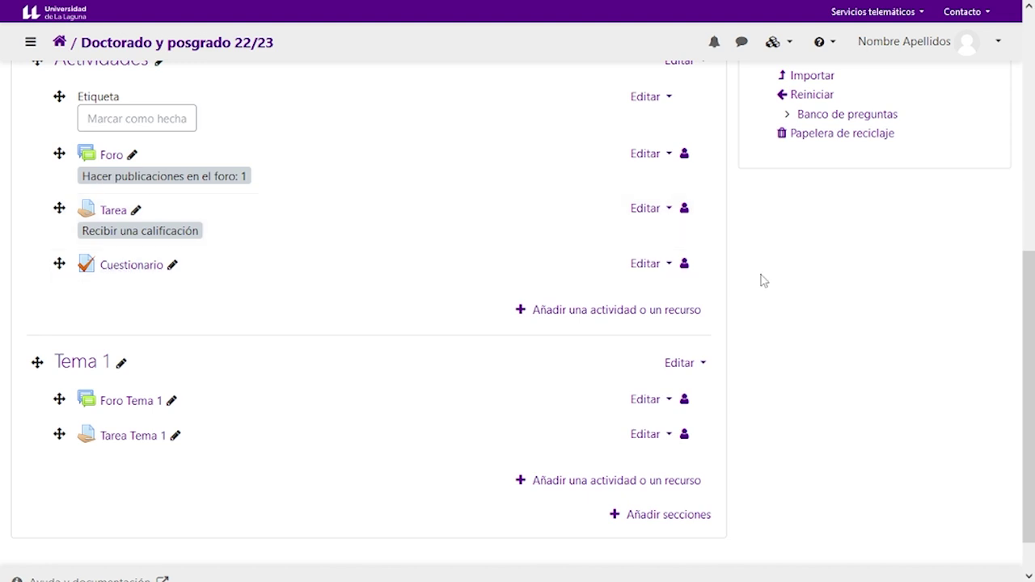
- In the Cuestionario activity's settings, set completion tracking to "Mostrar la actividad como completada cuando se cumplan las condiciones"
click(647, 268)
click(619, 291)
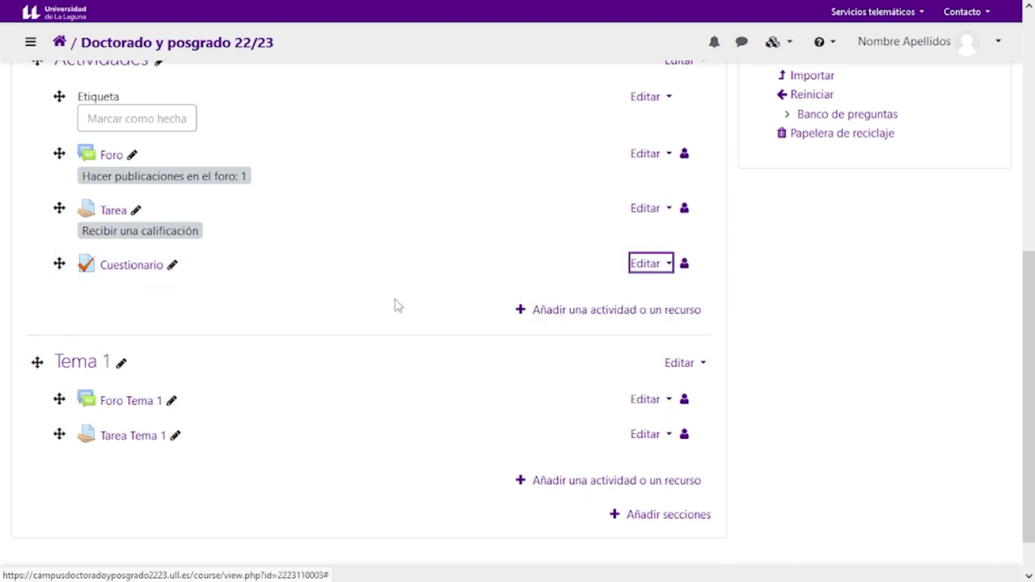
scroll(345, 375, down, 10)
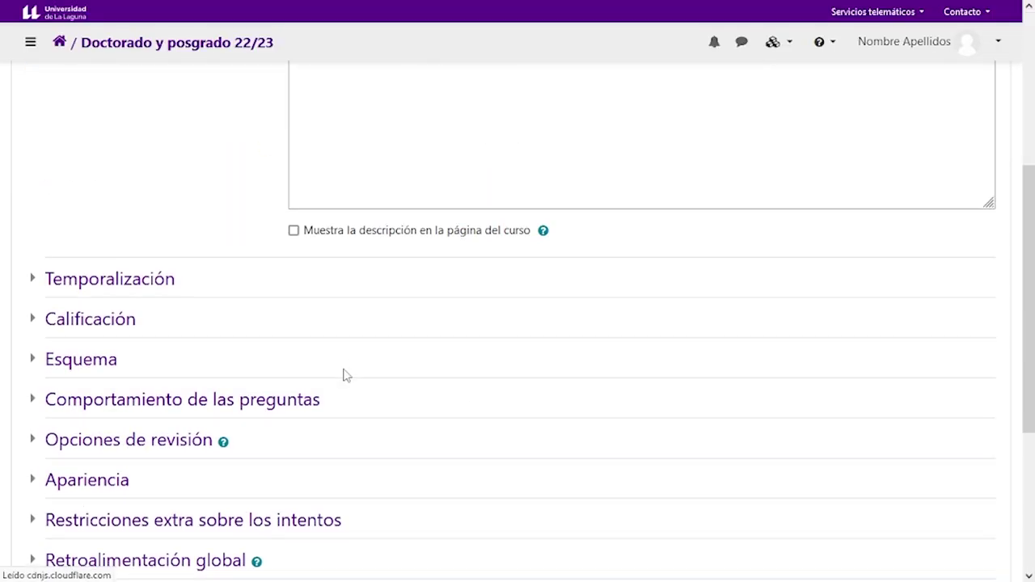
click(209, 414)
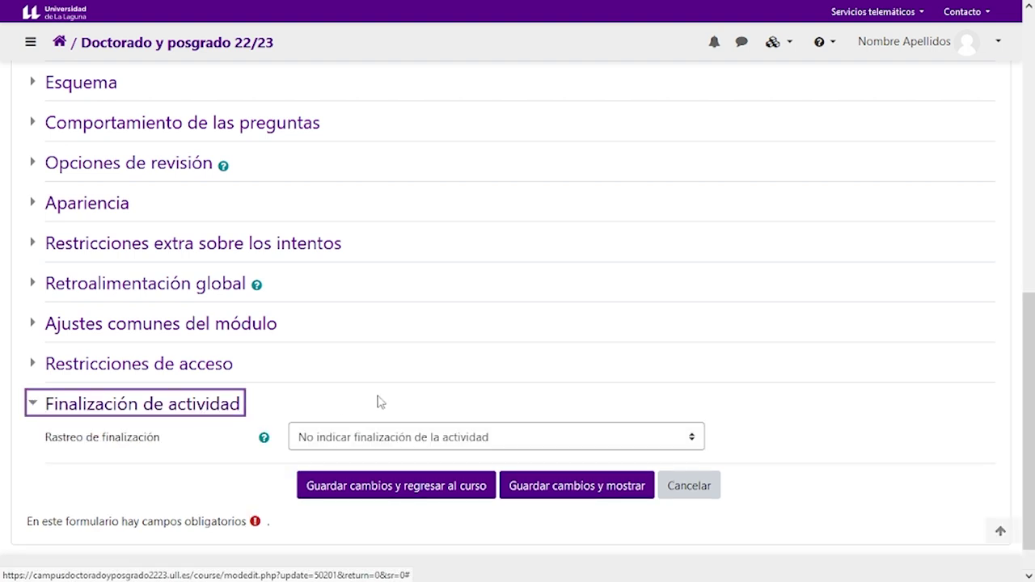
click(368, 438)
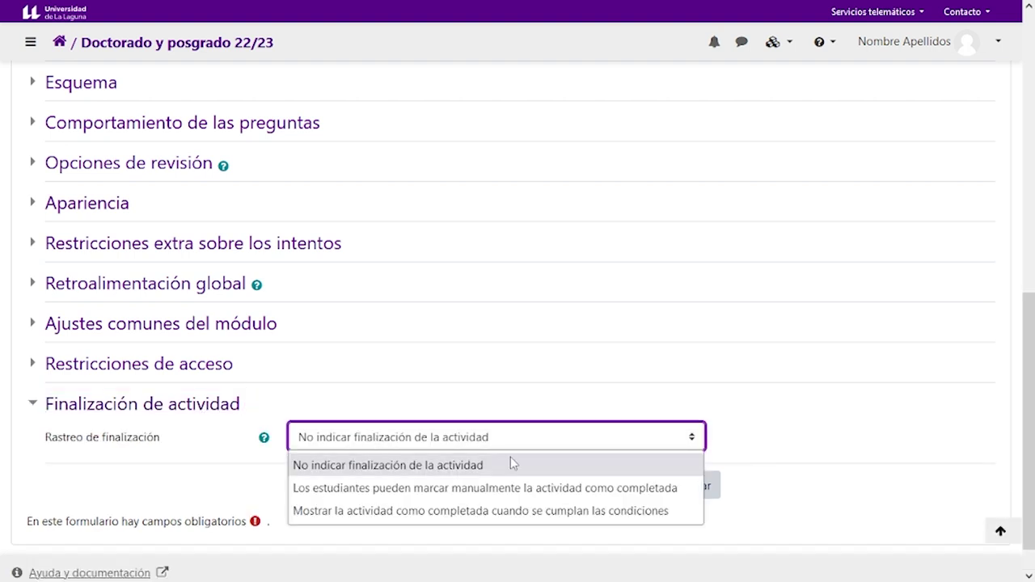
click(442, 512)
scroll(490, 437, down, 2)
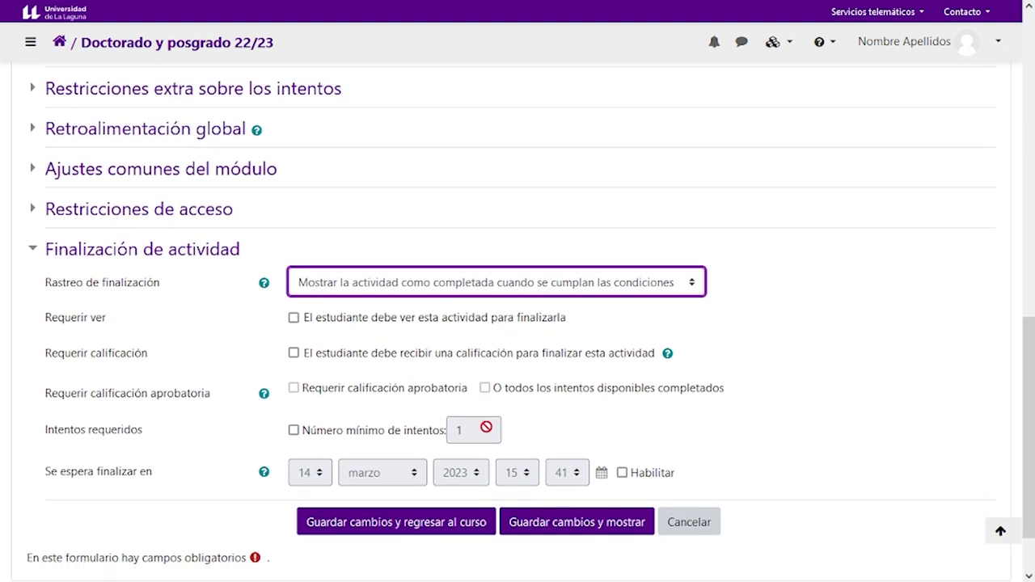
- Require students to receive a grade to complete Cuestionario, and save the quiz, returning to the course
drag(385, 317, 503, 318)
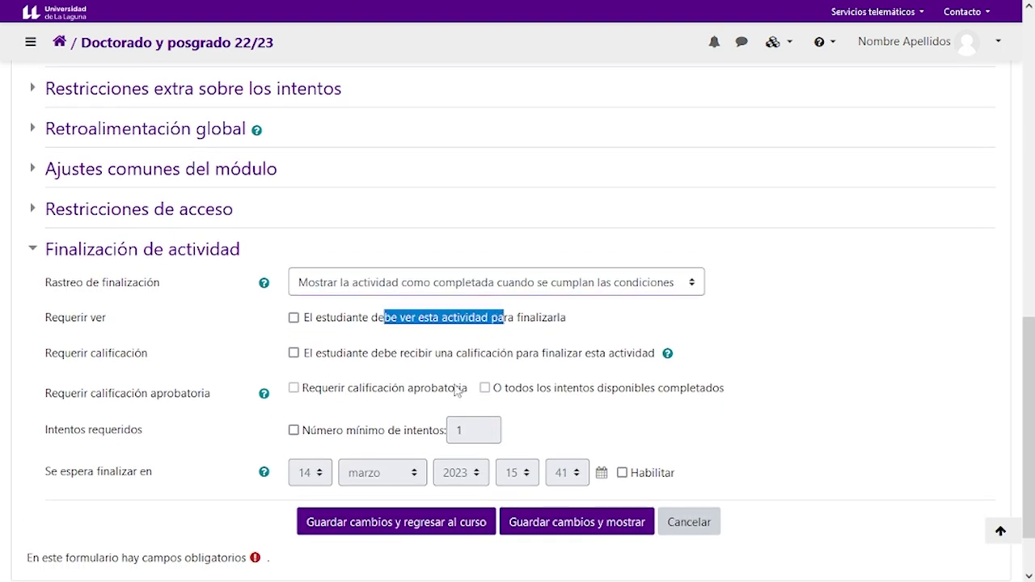
drag(406, 352, 503, 353)
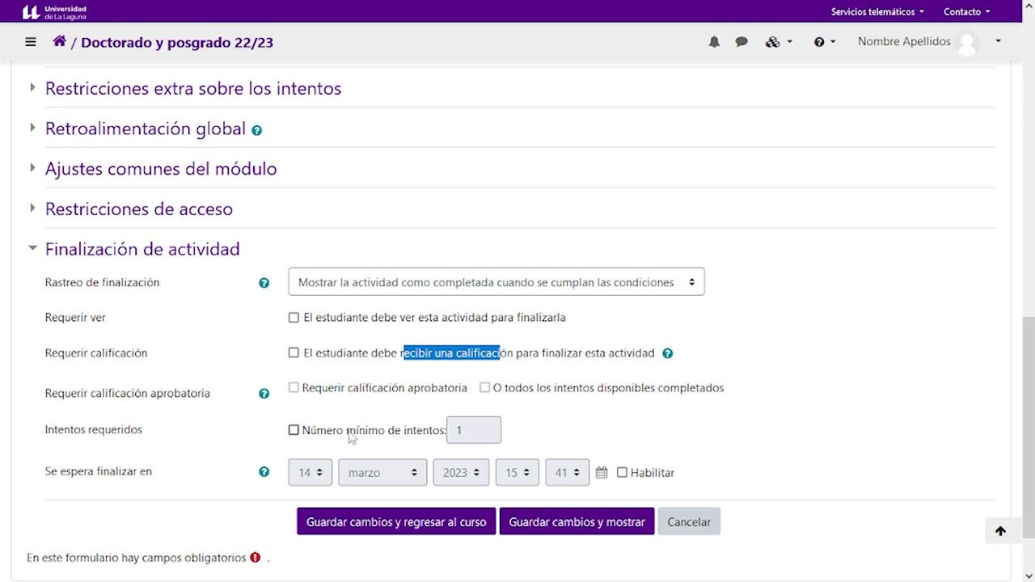
click(350, 360)
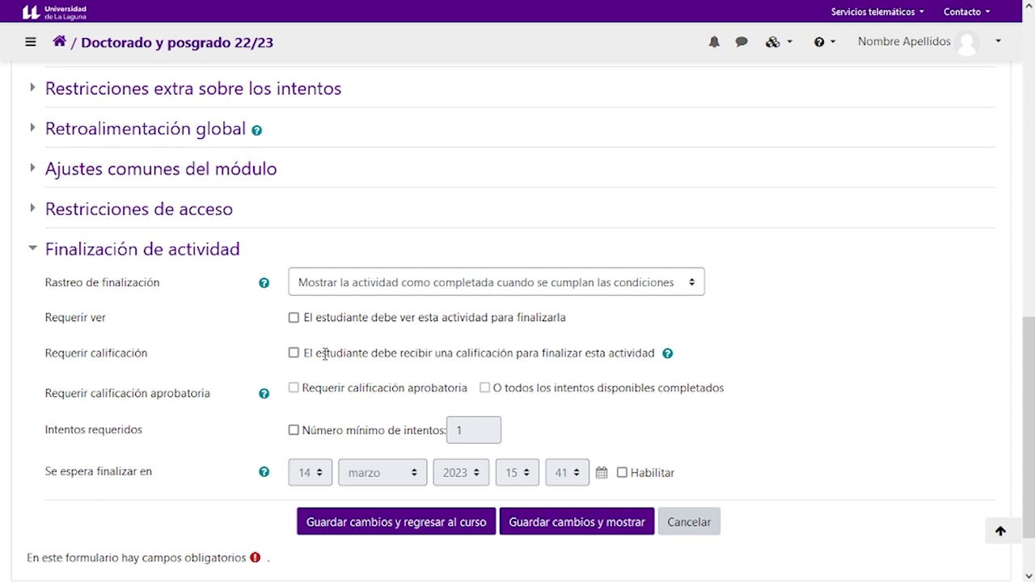
drag(337, 353, 513, 359)
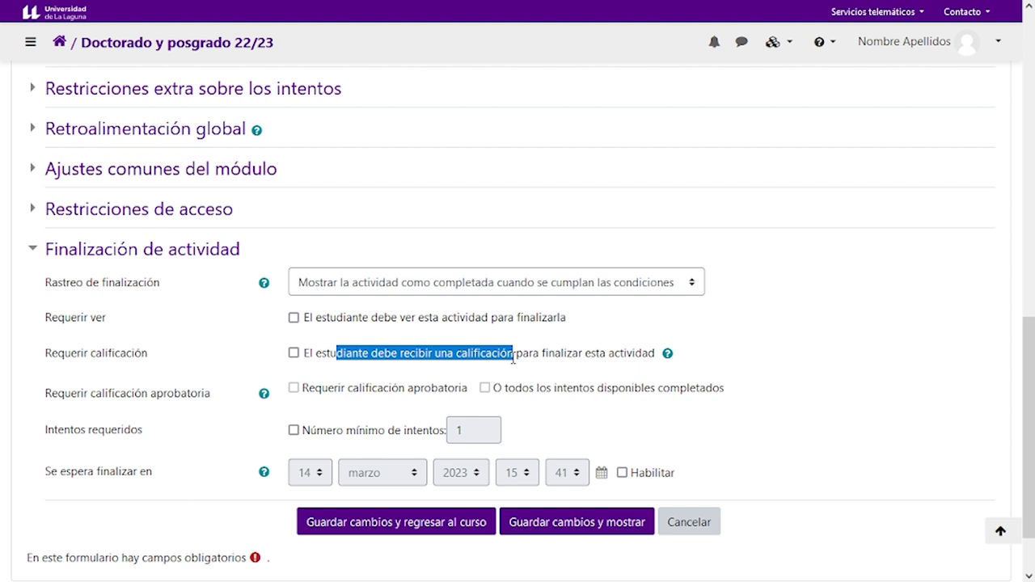
click(294, 354)
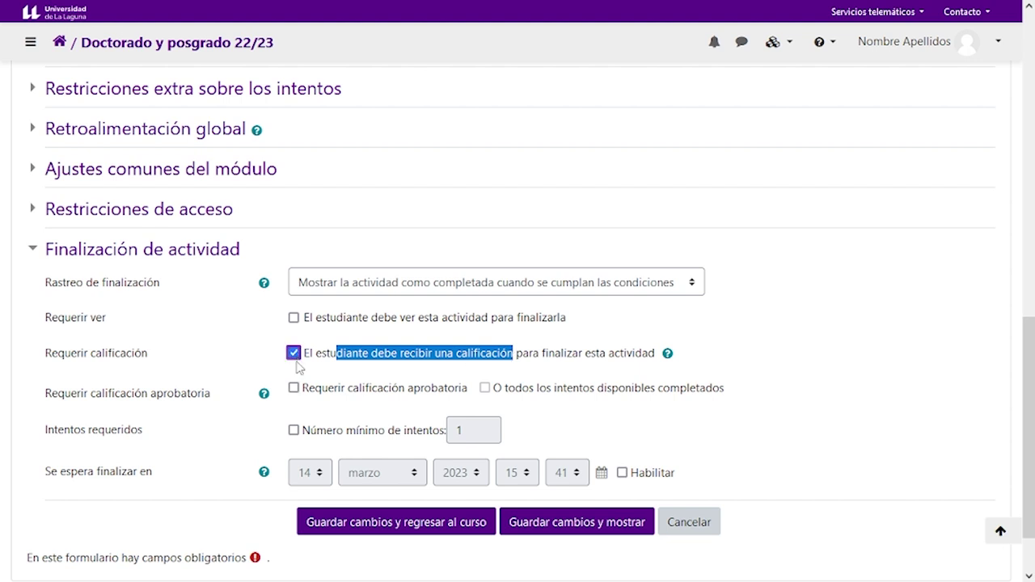
click(366, 524)
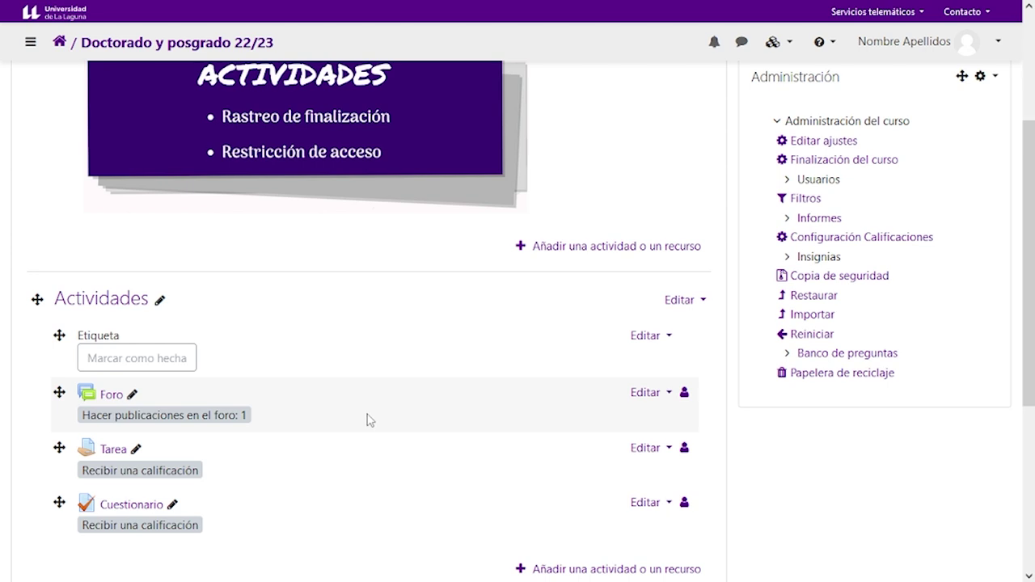
- In Foro Tema 1's settings, add a group access restriction so that students must belong to Grupo 1
scroll(368, 423, down, 1)
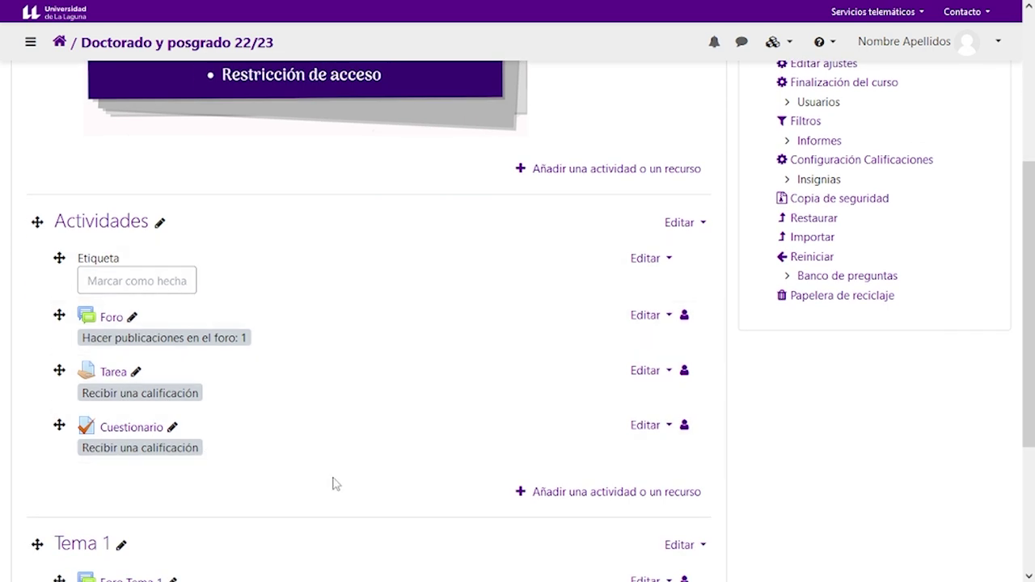
scroll(336, 484, down, 2)
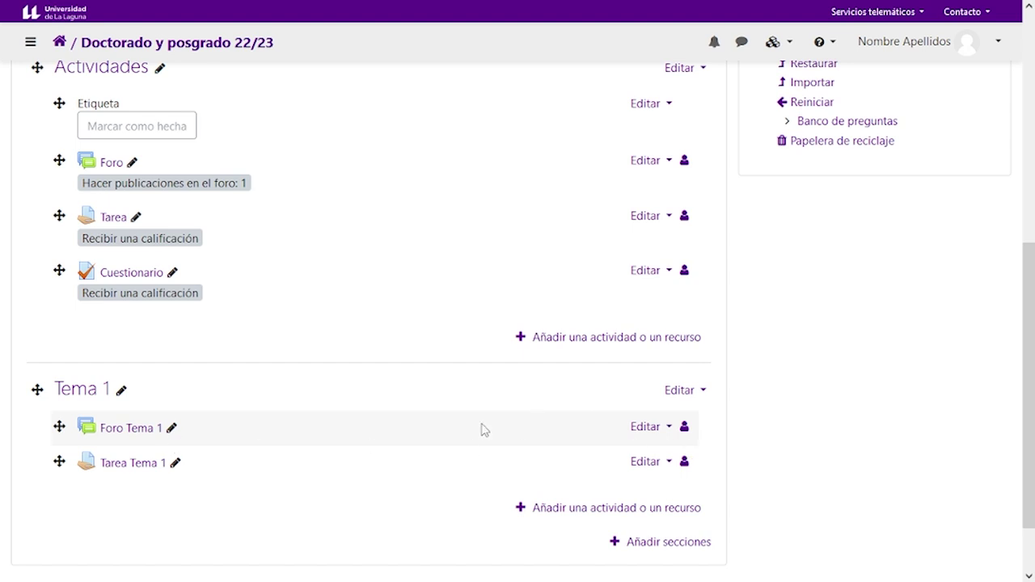
click(649, 432)
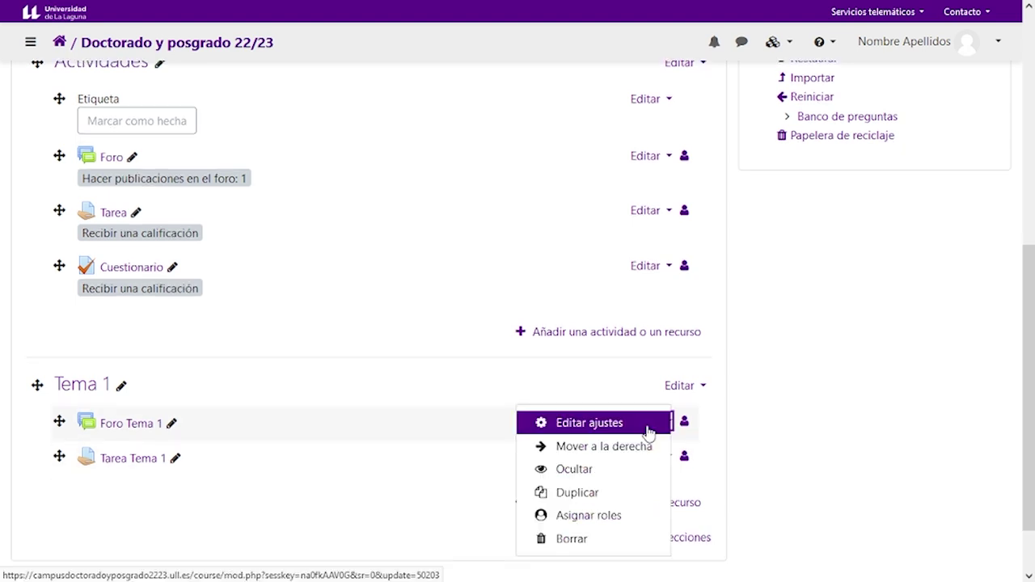
click(590, 434)
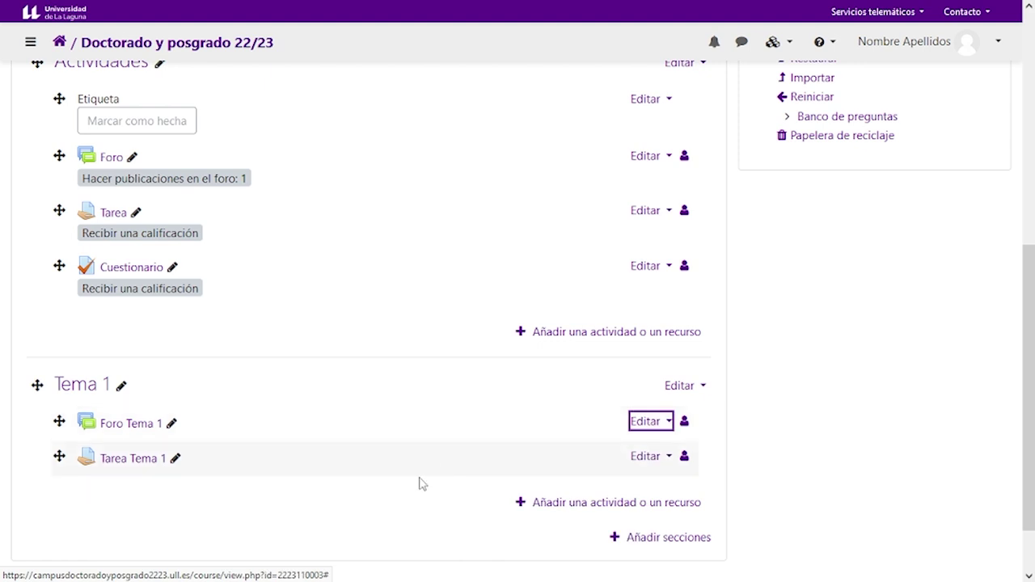
scroll(194, 459, down, 4)
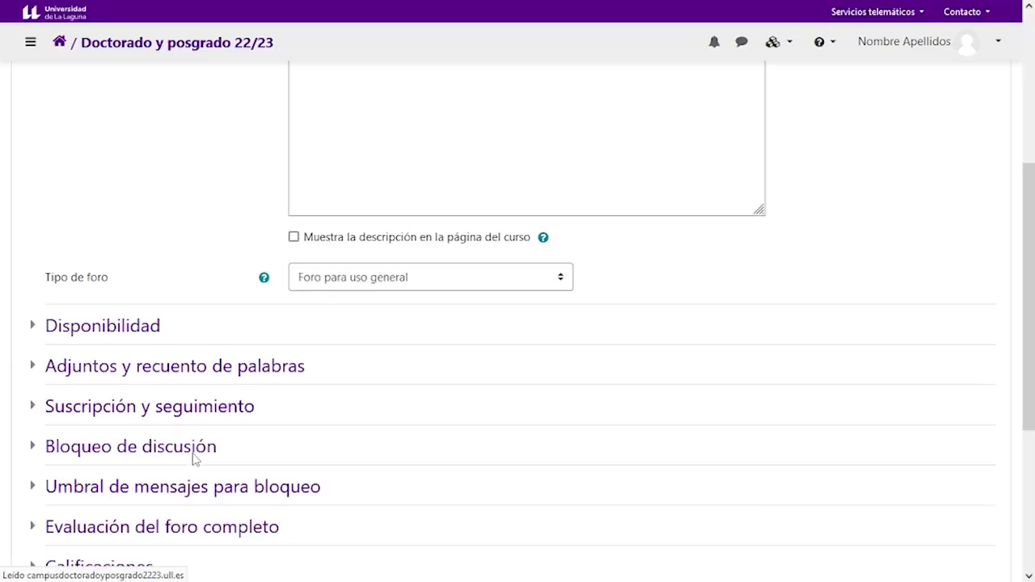
scroll(195, 459, down, 3)
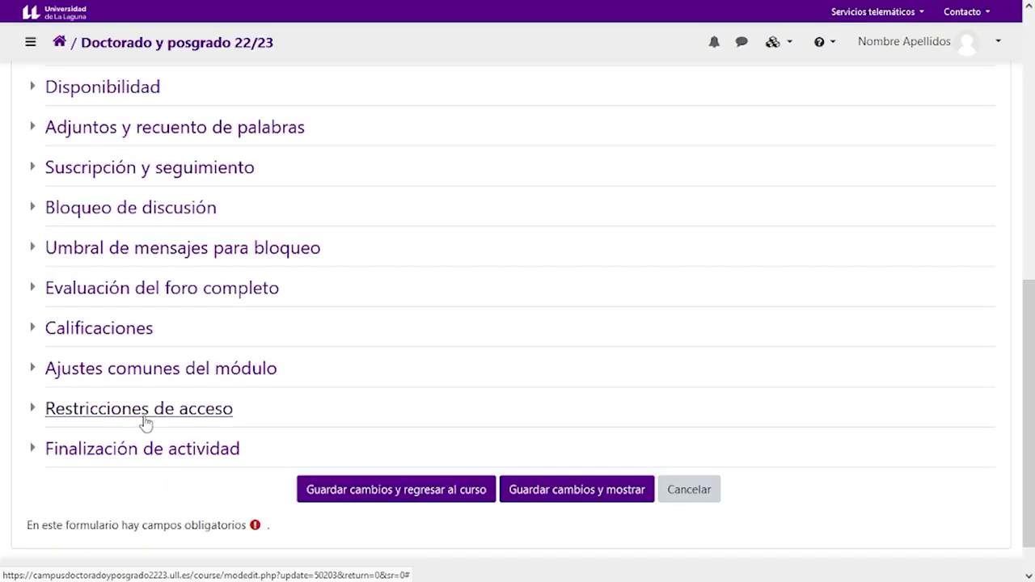
click(139, 409)
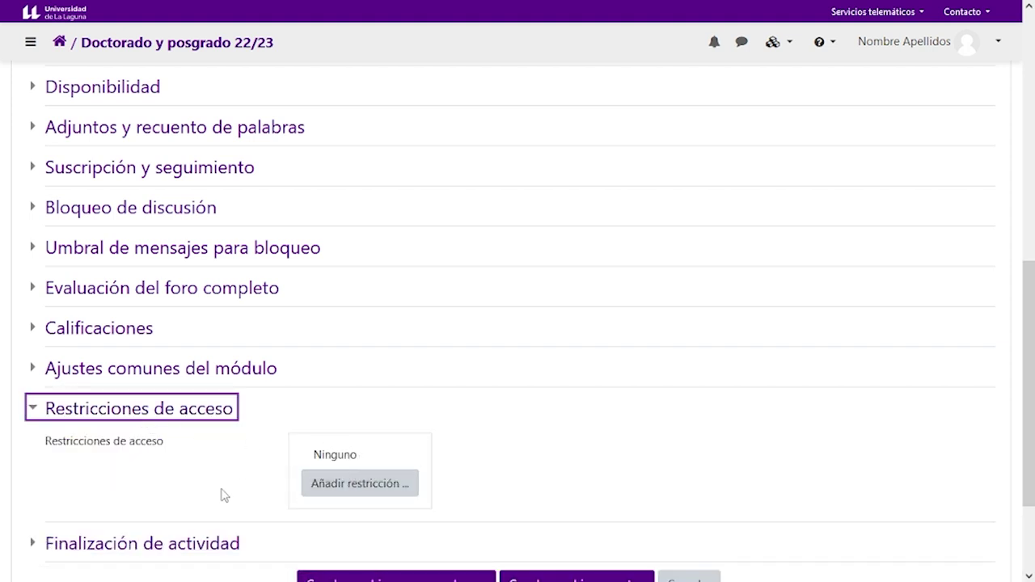
click(358, 486)
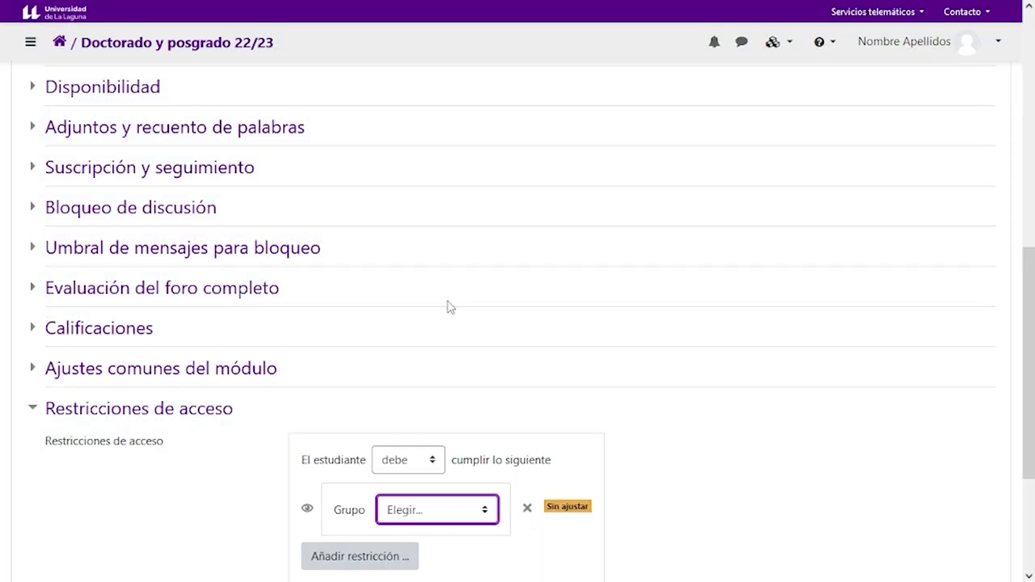
scroll(457, 311, down, 2)
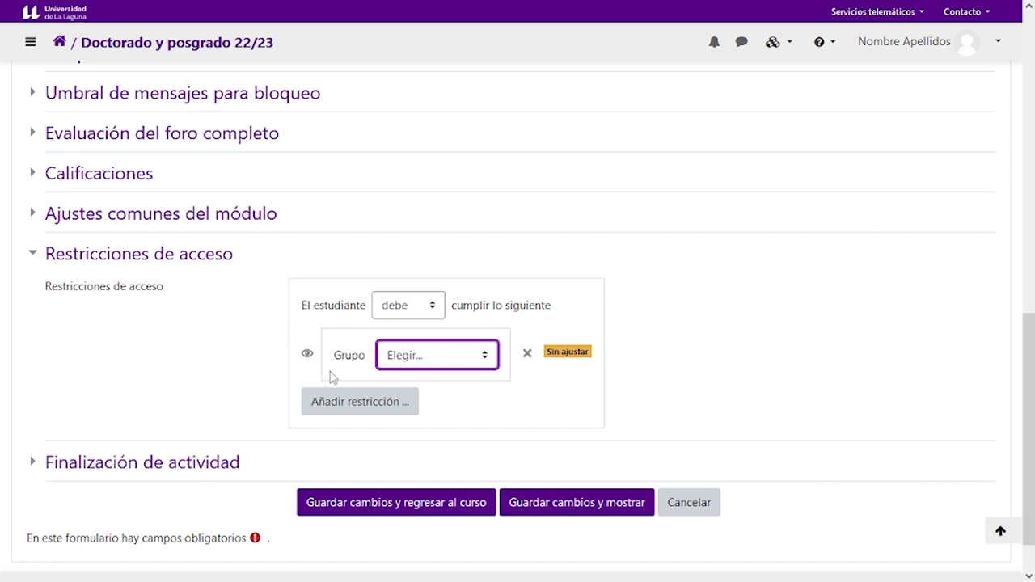
click(485, 364)
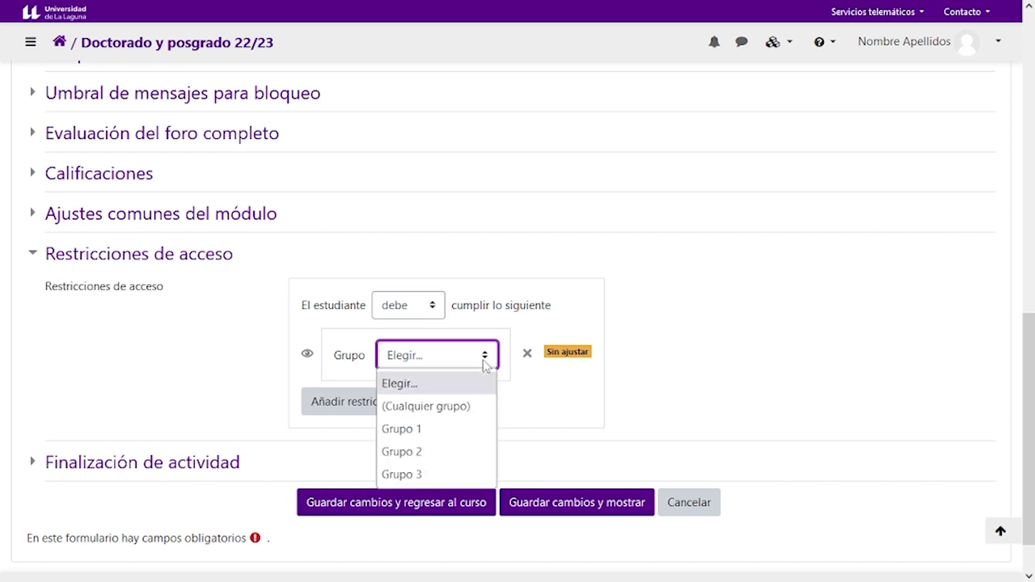
click(422, 437)
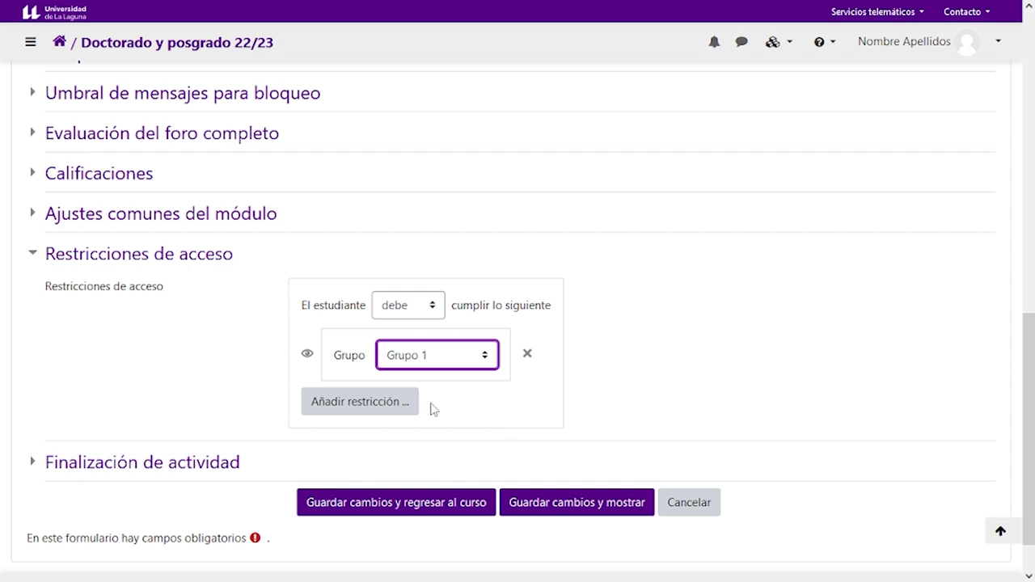
- Add a second group restriction to Foro Tema 1 so that students must also belong to Grupo 2
click(370, 409)
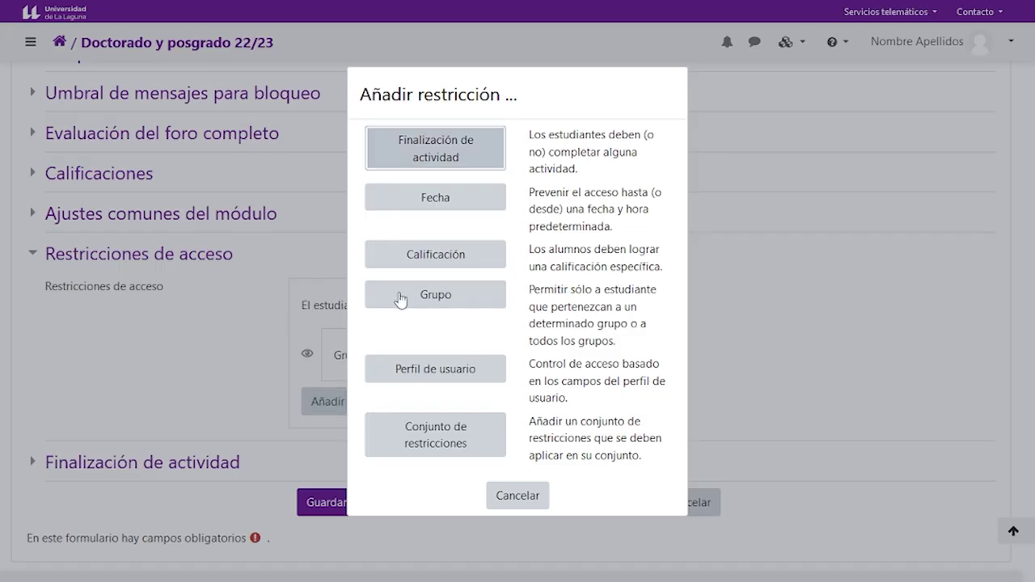
click(429, 301)
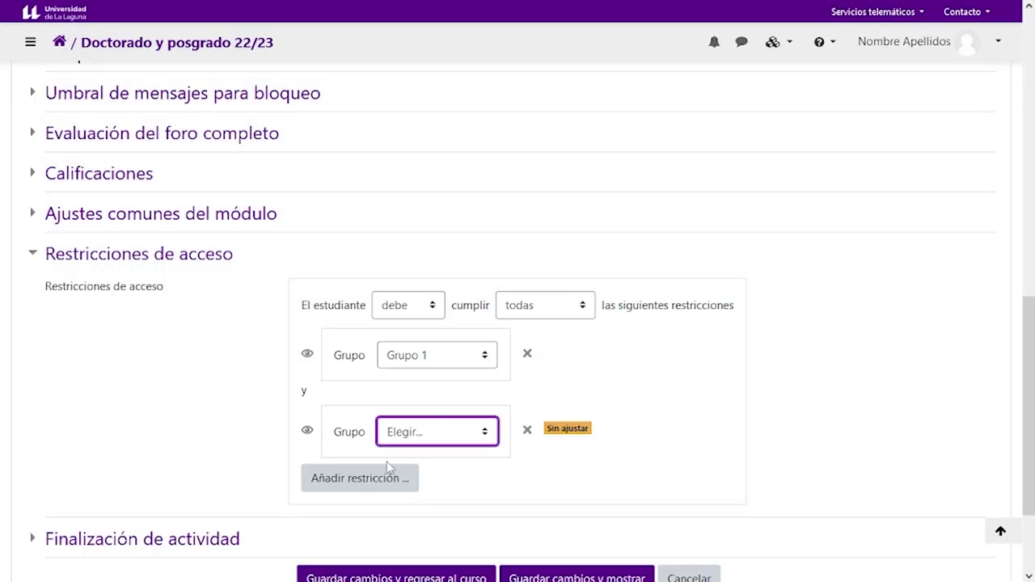
click(485, 435)
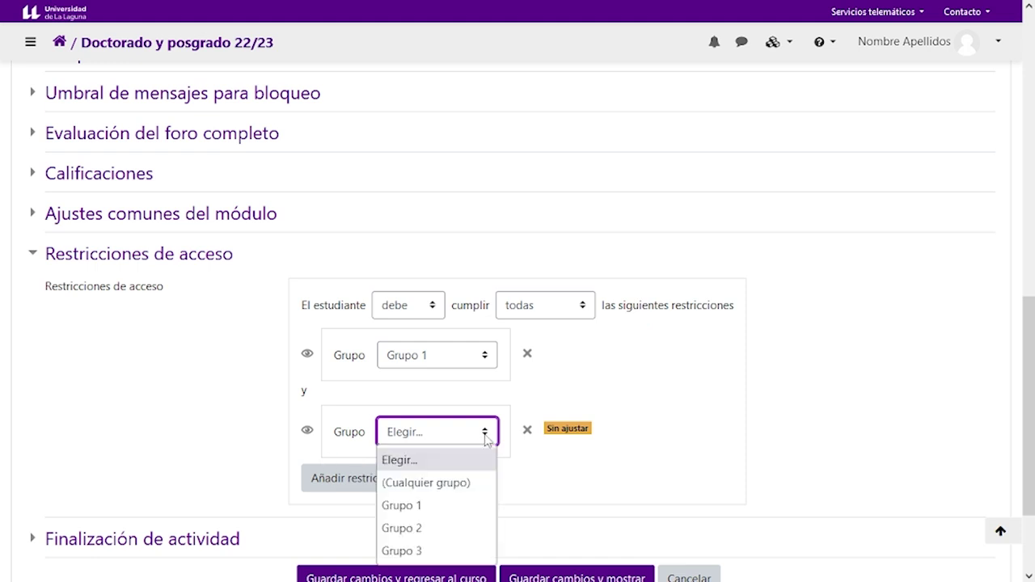
click(418, 532)
click(478, 493)
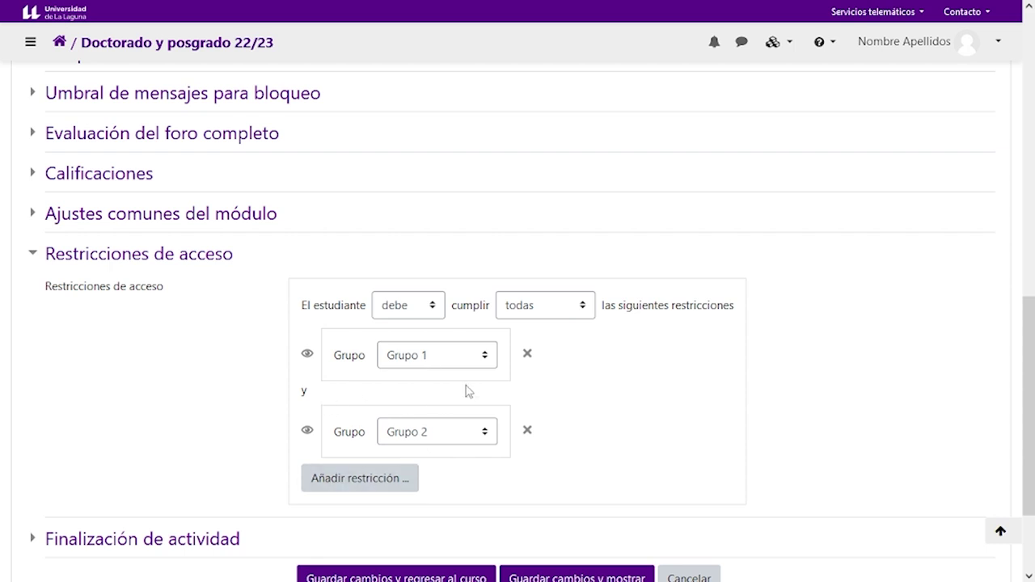
- Switch Foro Tema 1's restriction matching to "cualquiera de" and remove the Grupo 2 restriction
click(584, 308)
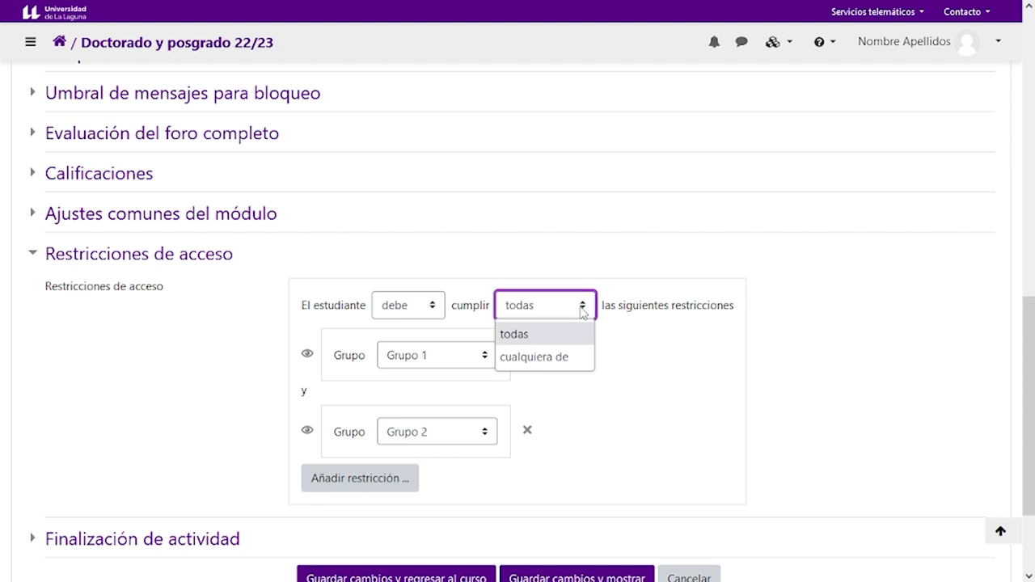
click(533, 357)
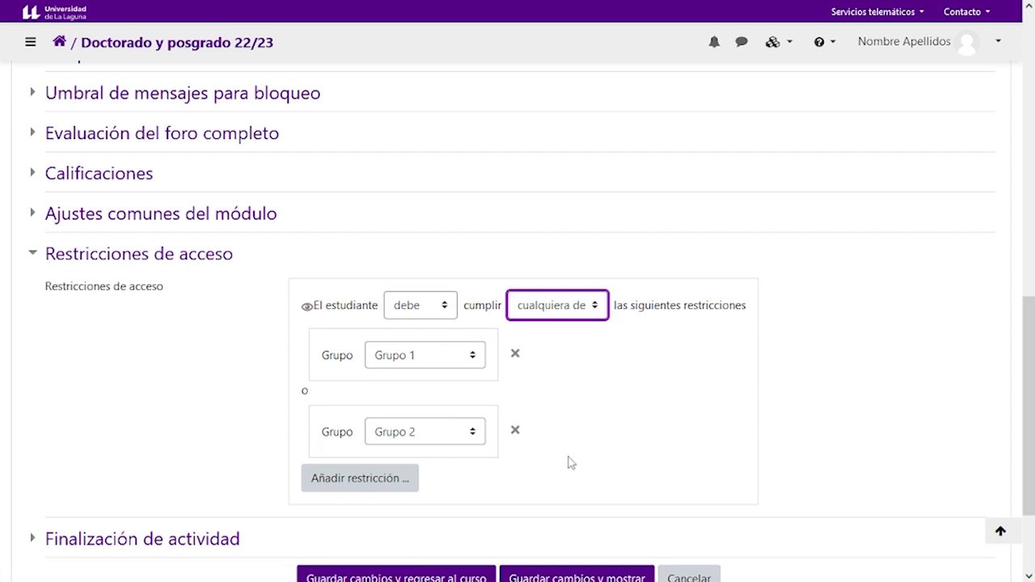
click(515, 431)
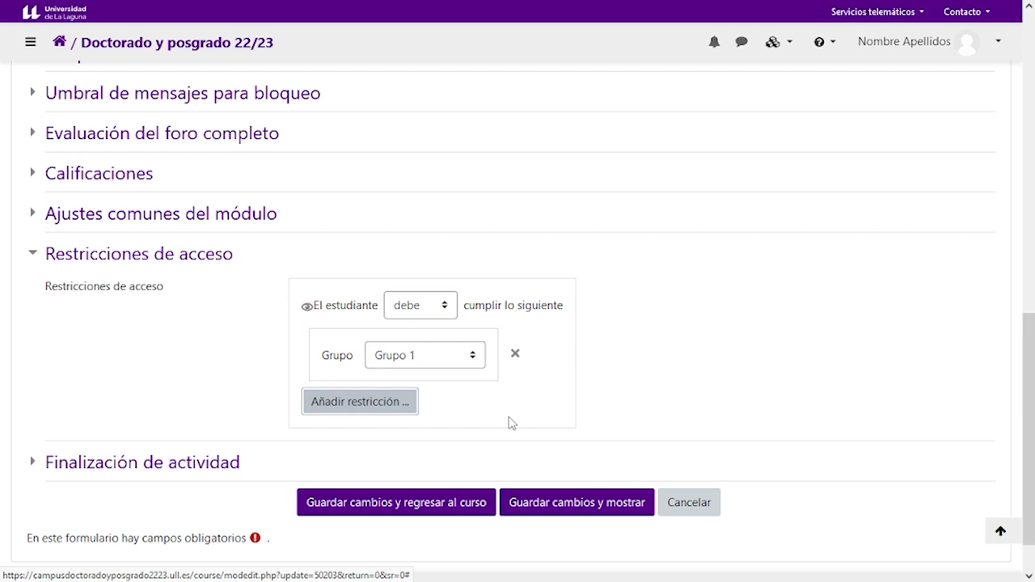
- Save Foro Tema 1's settings, return to the course and check the group restriction shown under the forum
click(376, 505)
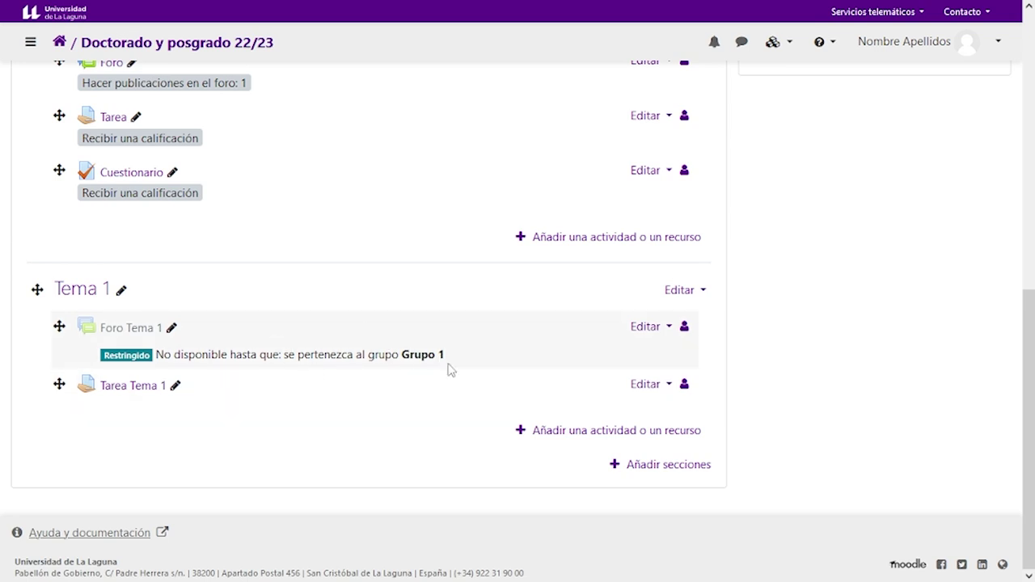
drag(154, 353, 460, 372)
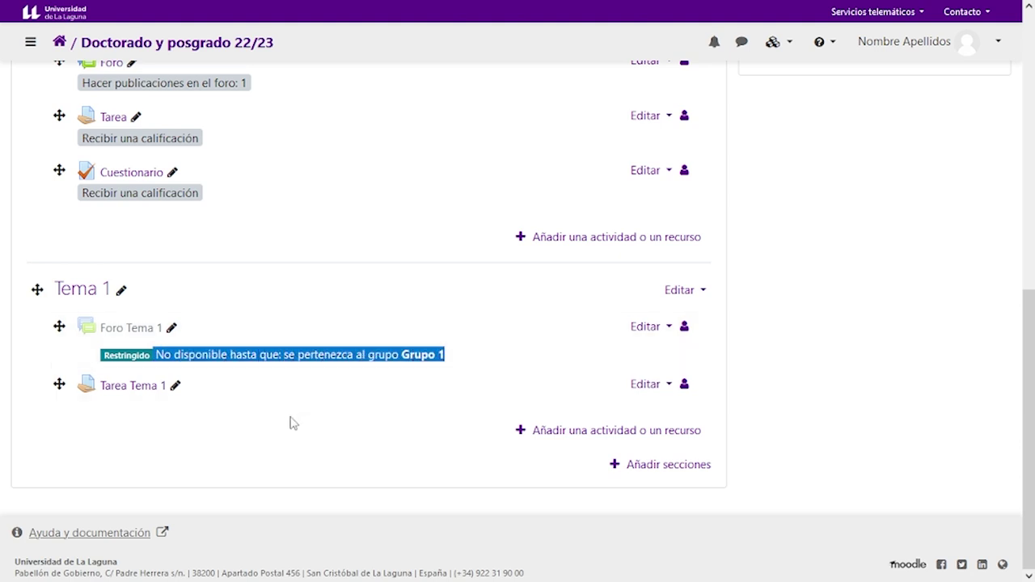
click(270, 435)
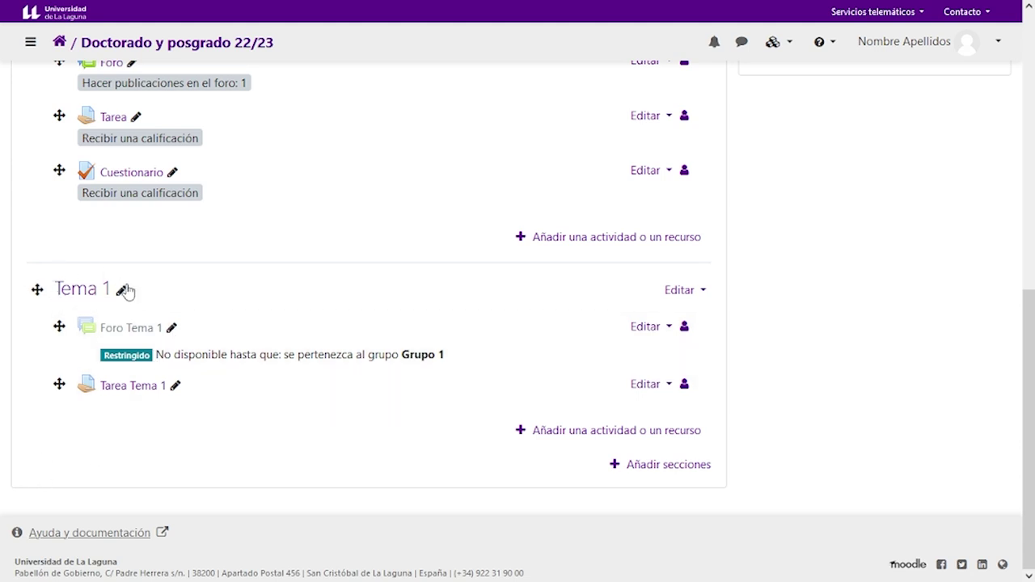
- Open the settings of the Tema 1 section and add a date (Fecha) access restriction
click(671, 294)
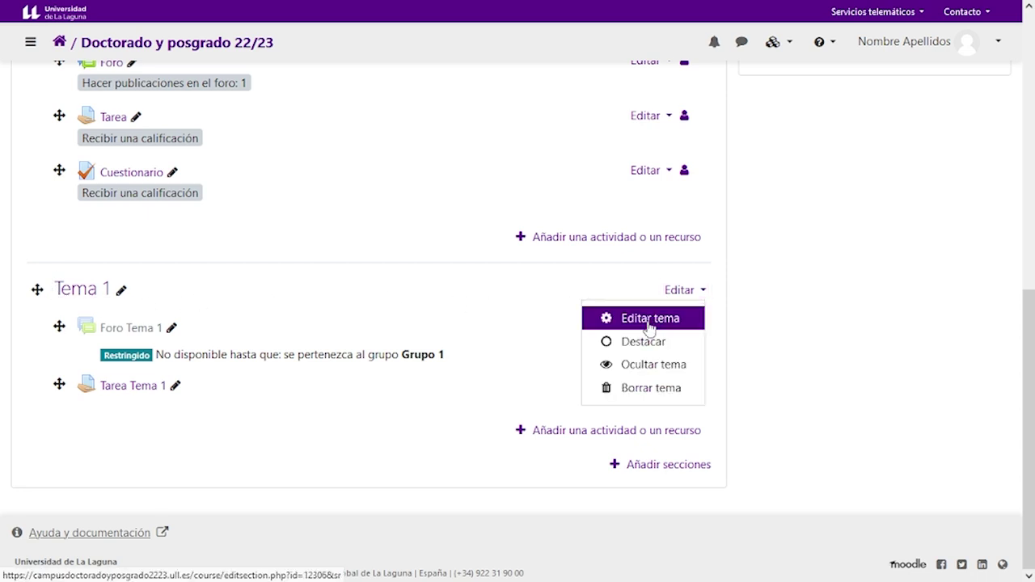
click(649, 320)
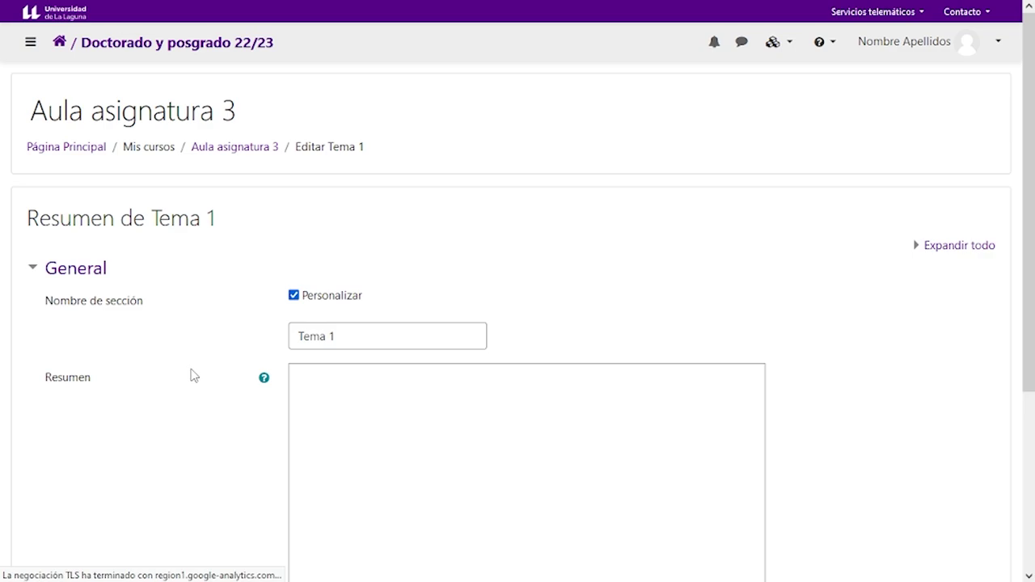
scroll(194, 377, down, 3)
click(154, 424)
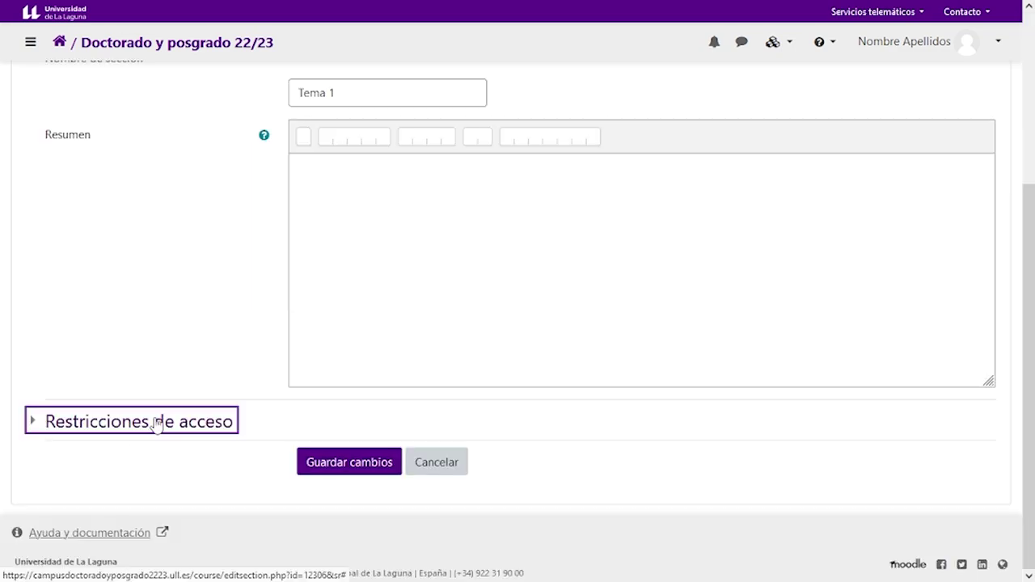
scroll(528, 440, down, 1)
click(368, 408)
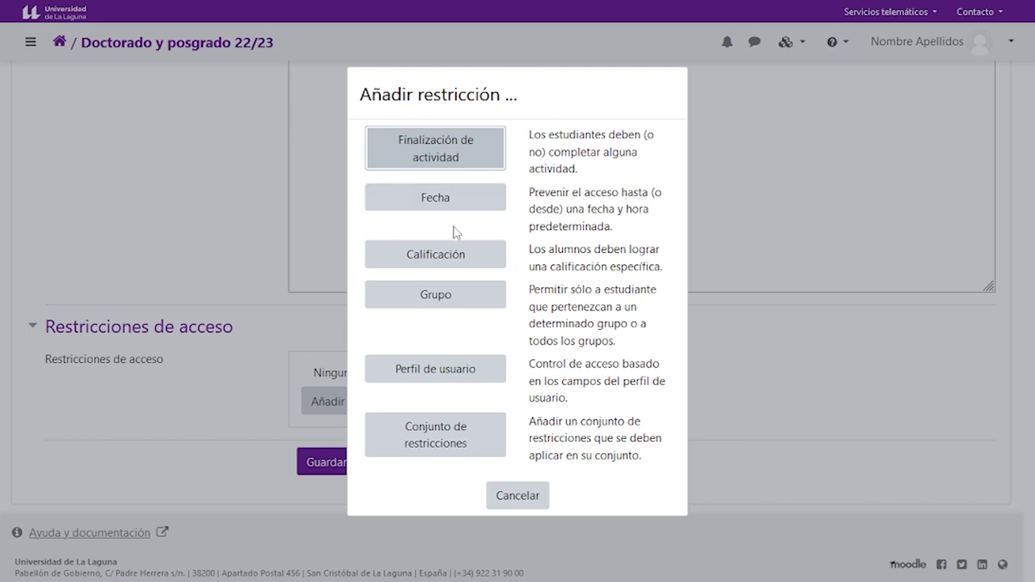
click(431, 203)
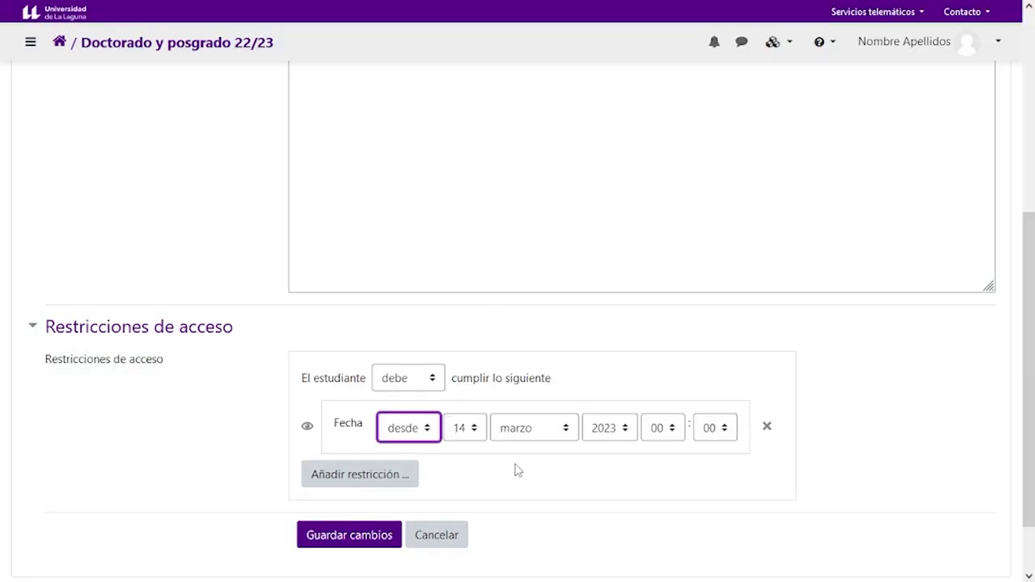
- Set the section's date restriction to allow access from 16 marzo 2023 at 08:00
scroll(518, 467, down, 1)
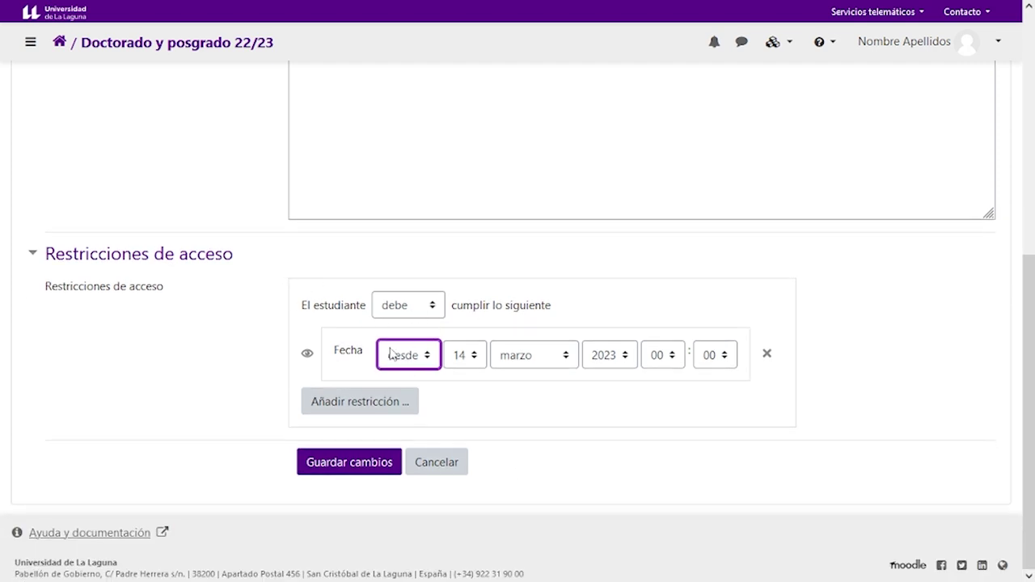
click(480, 365)
click(478, 330)
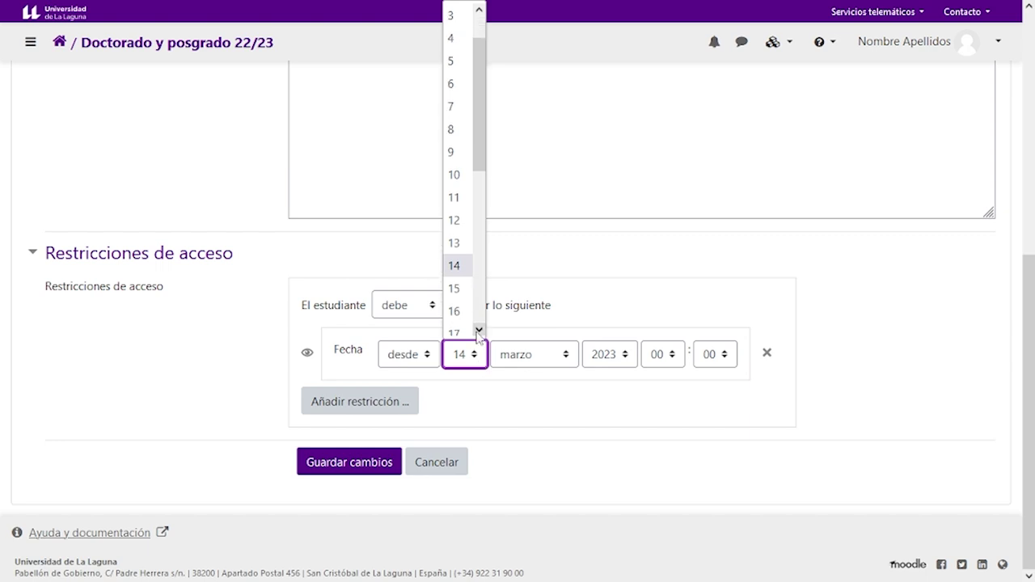
click(459, 321)
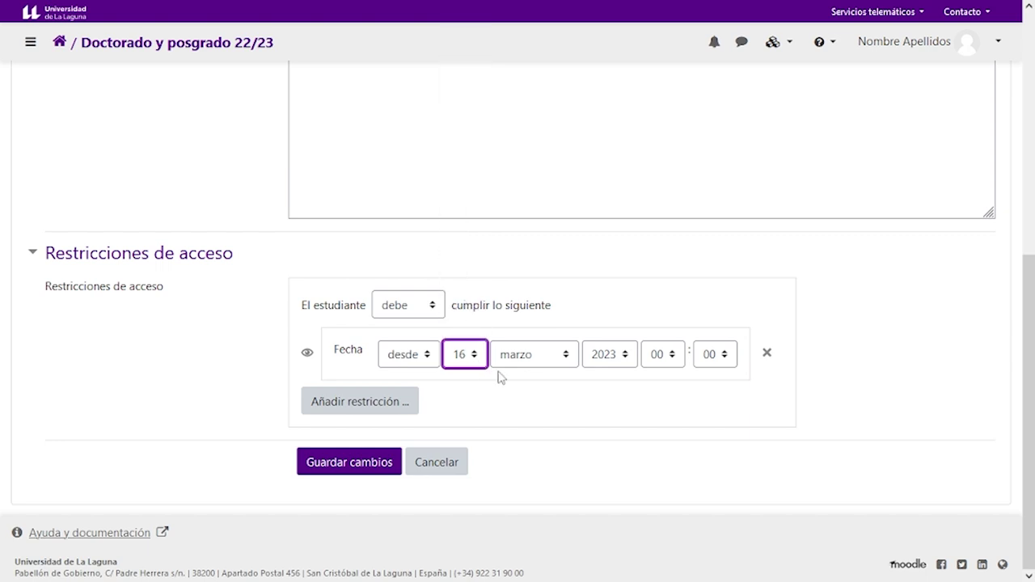
click(671, 359)
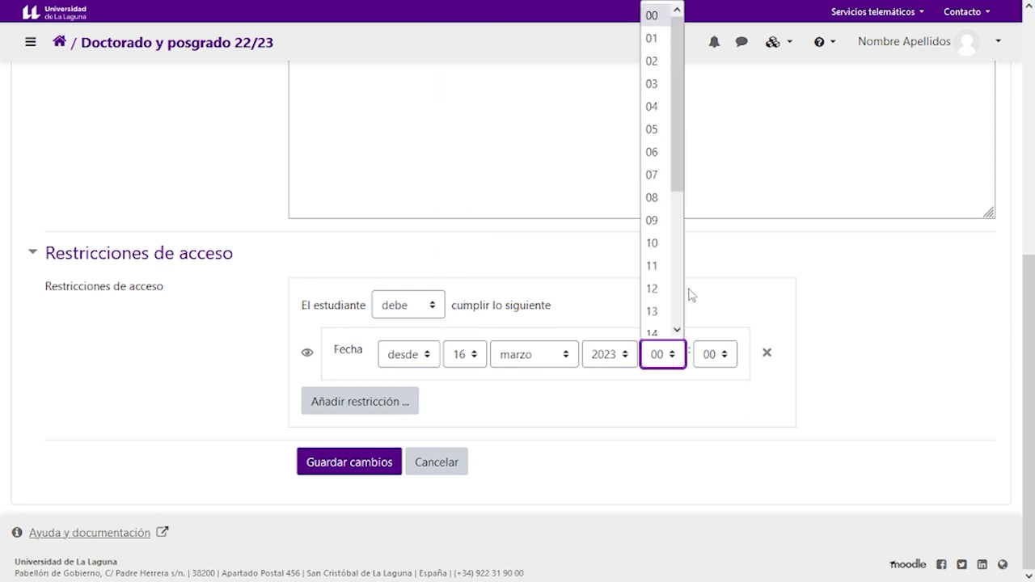
click(671, 204)
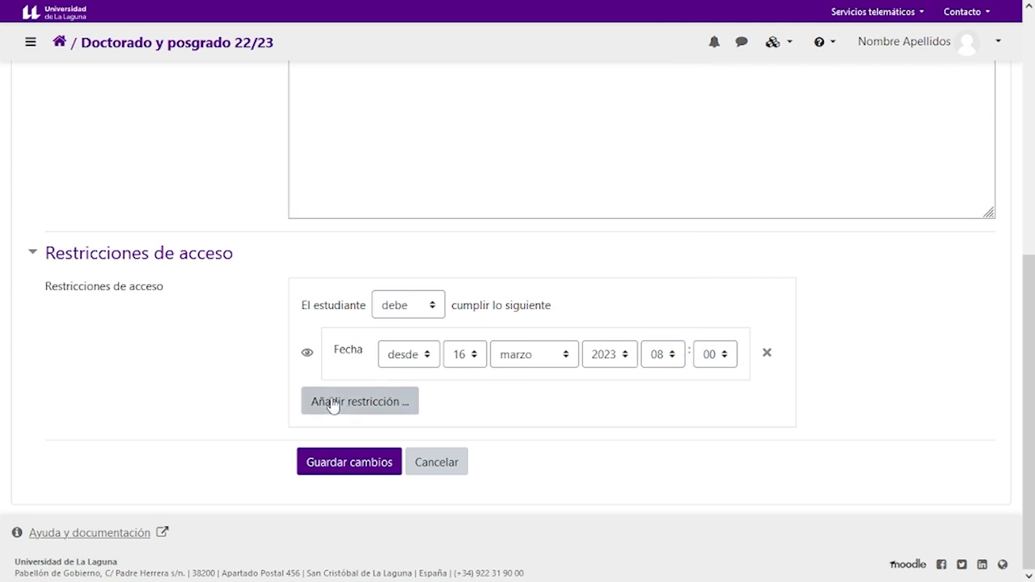
- Add an activity completion restriction requiring Cuestionario to be marked as complete, and save the Tema 1 section
click(360, 407)
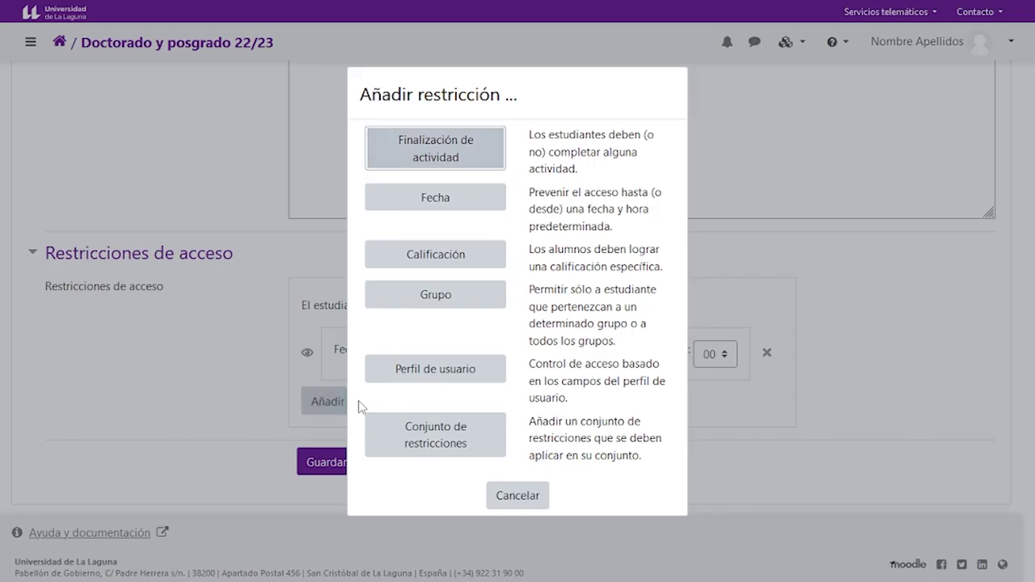
click(450, 156)
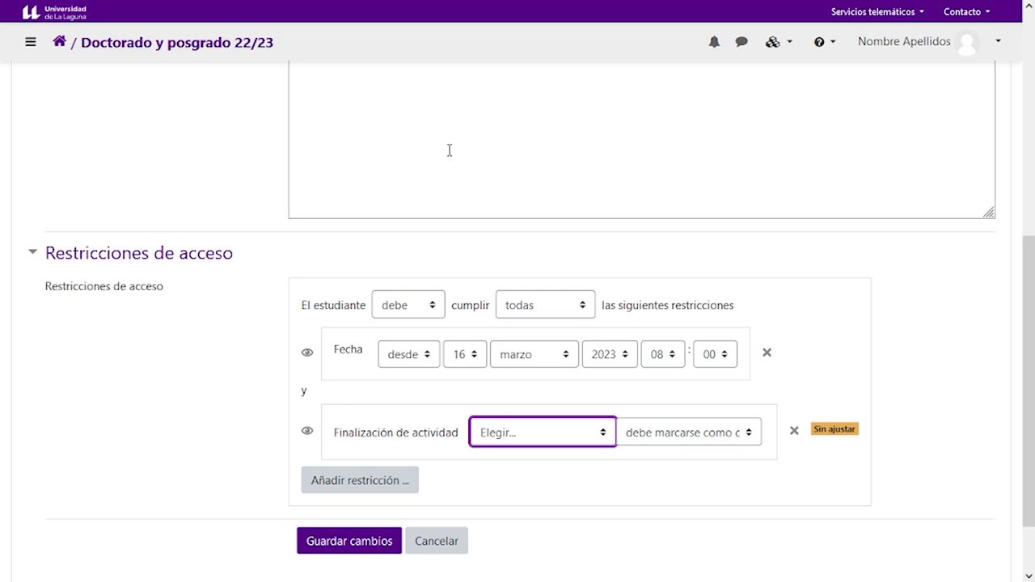
click(602, 435)
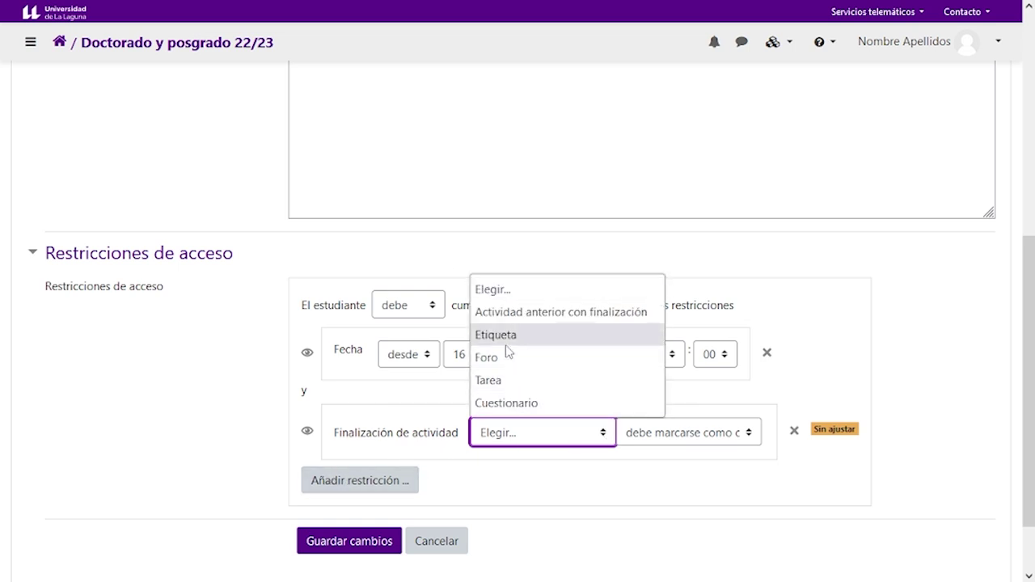
click(508, 405)
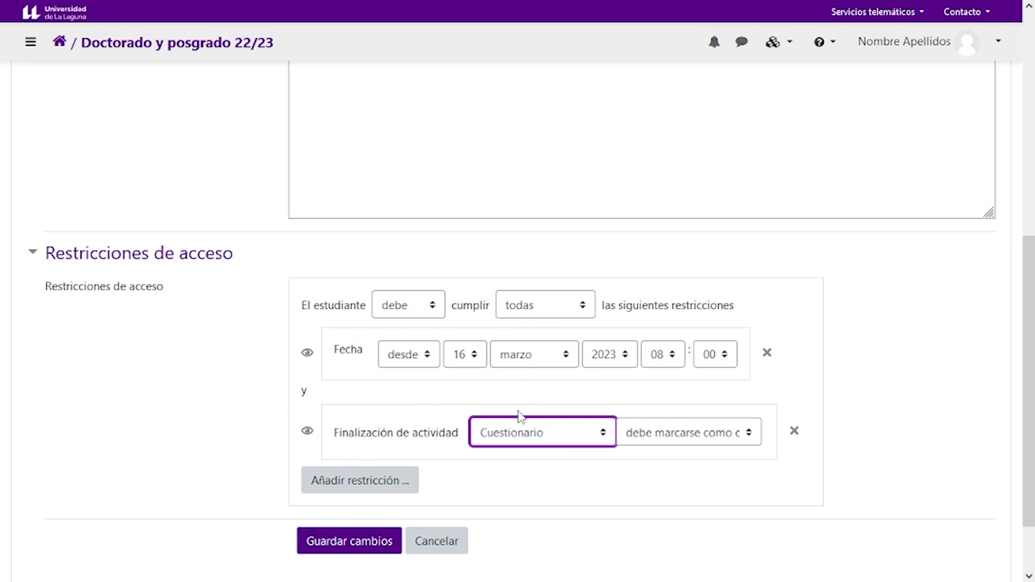
click(356, 550)
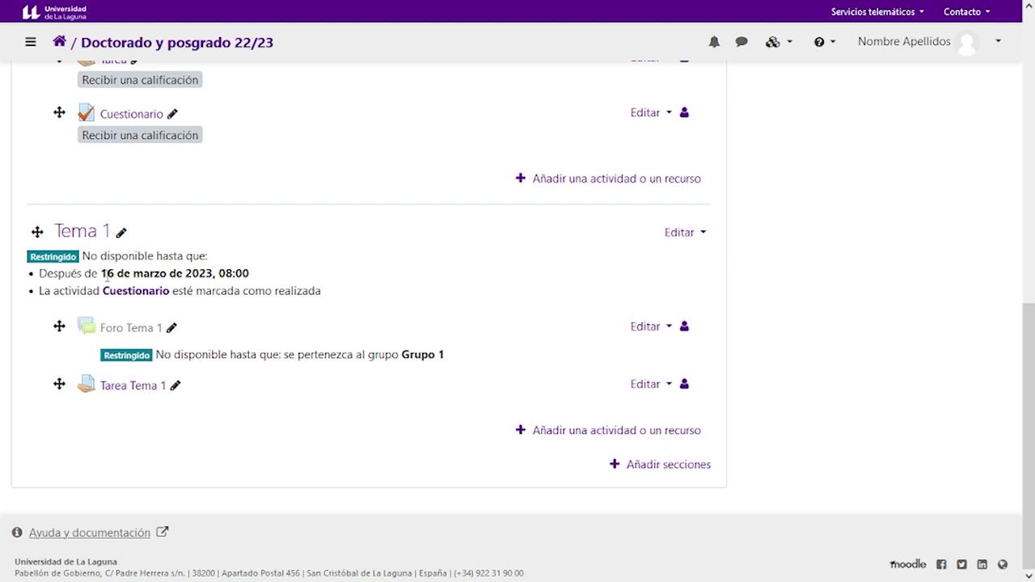
- Review Tema 1's date and Cuestionario completion restrictions alongside the activities' completion conditions on the course page
drag(107, 277, 213, 278)
click(257, 310)
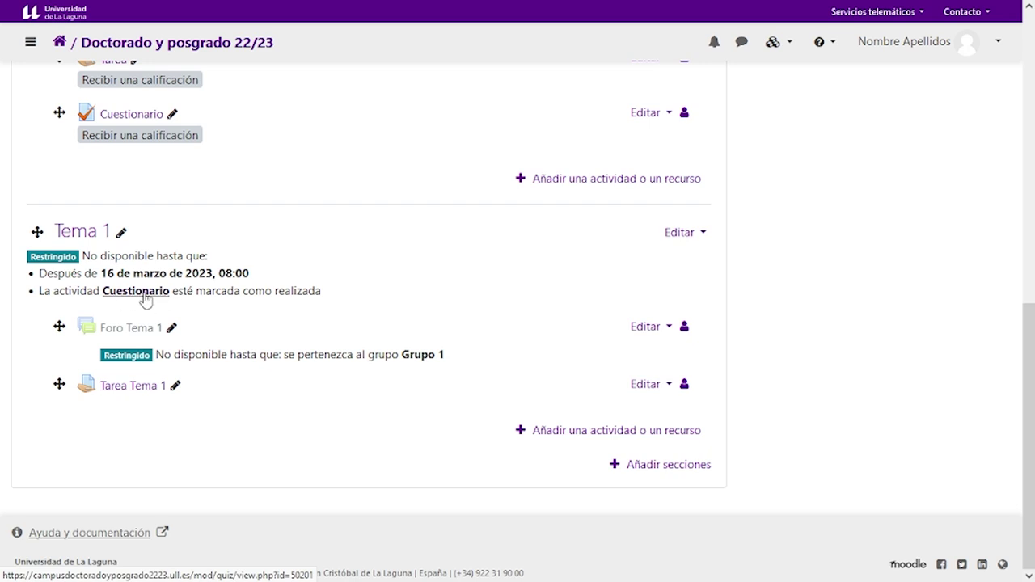
scroll(144, 300, up, 1)
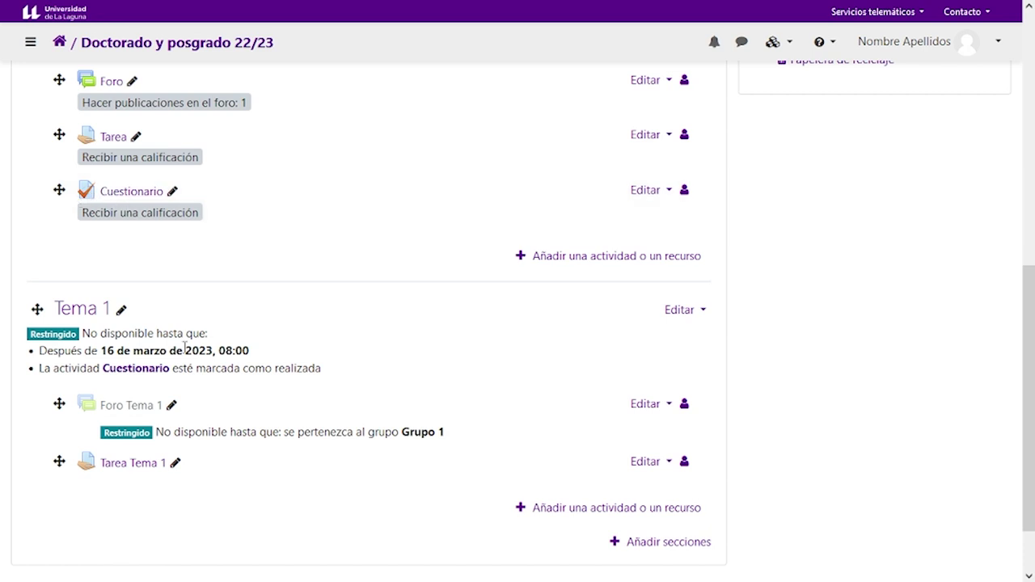
scroll(131, 299, down, 1)
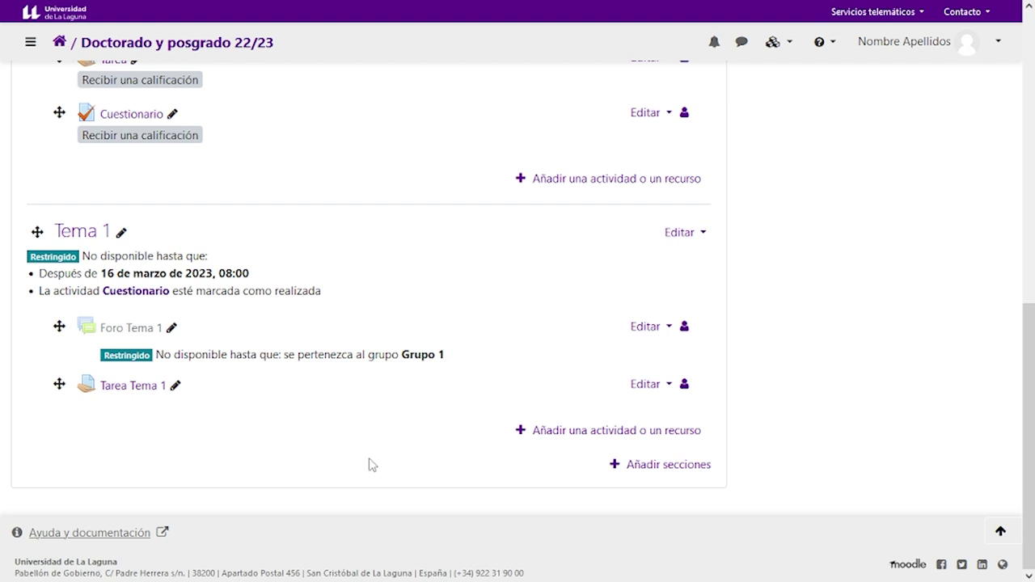
scroll(356, 451, up, 1)
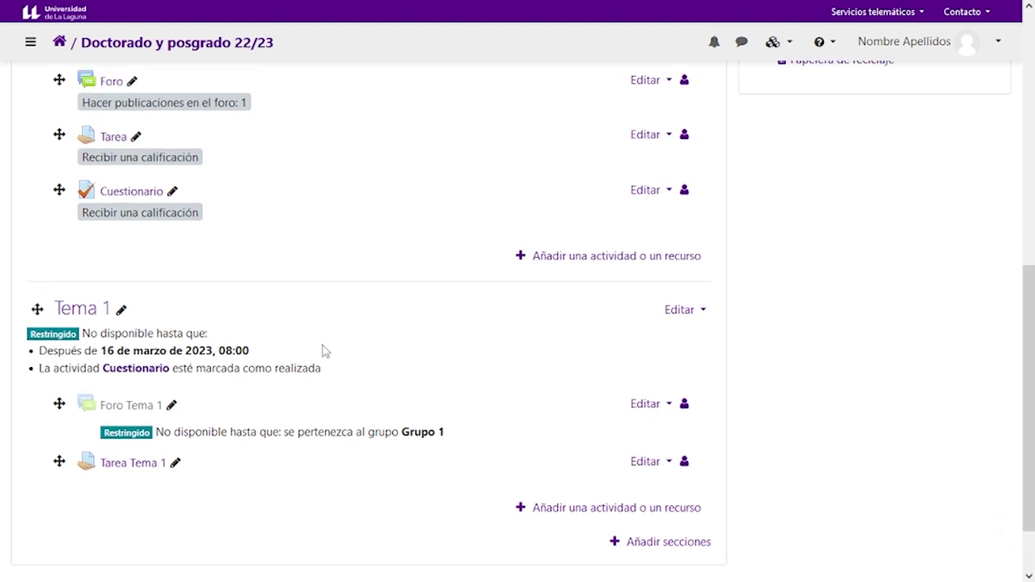
scroll(322, 350, up, 1)
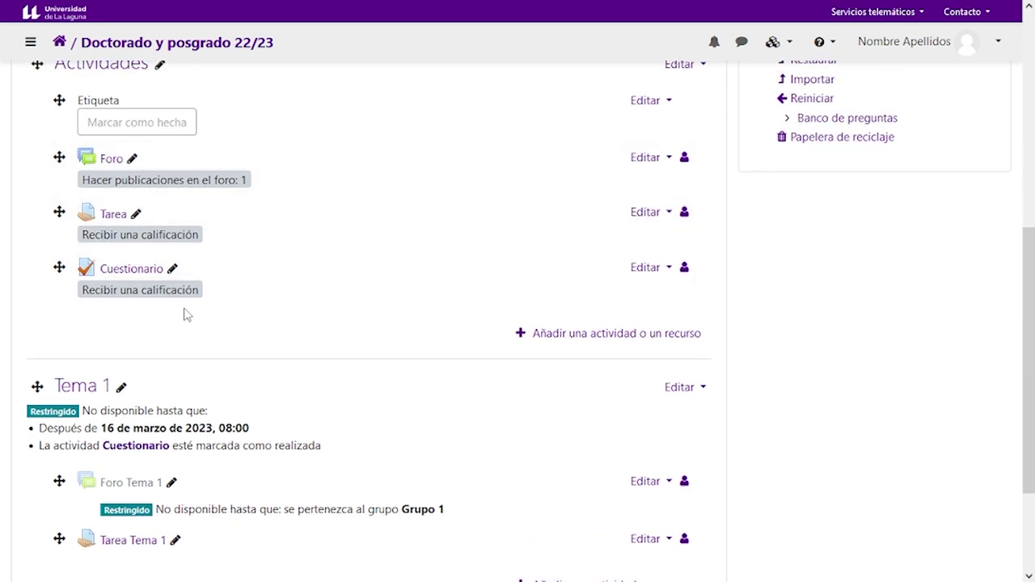
scroll(358, 316, down, 1)
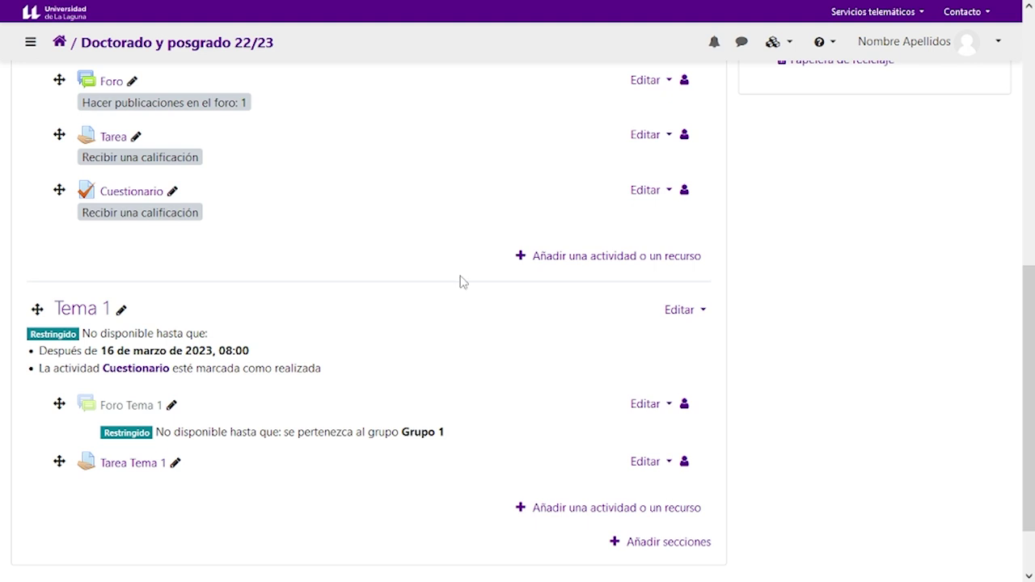
click(999, 47)
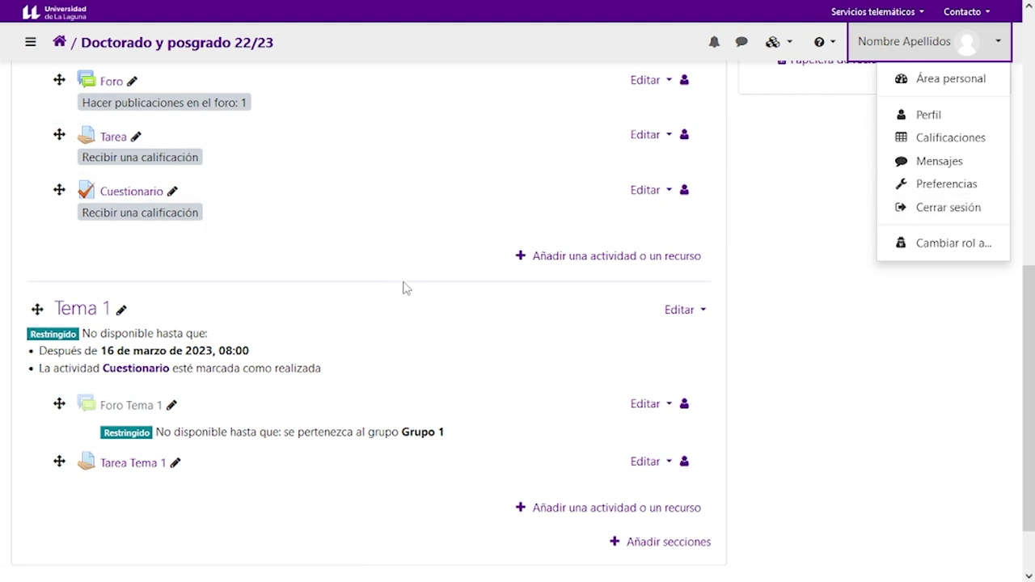
click(775, 42)
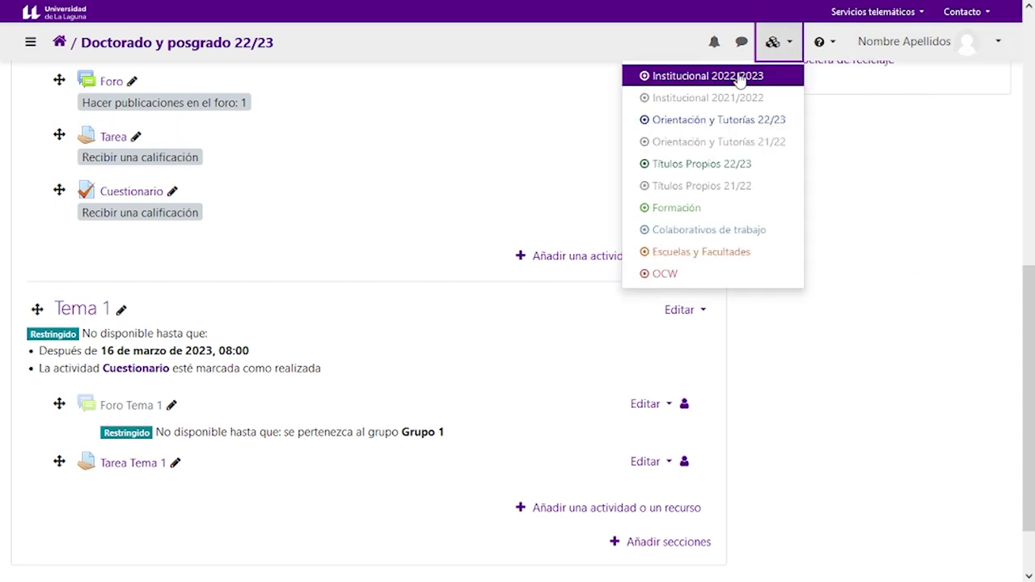
click(833, 51)
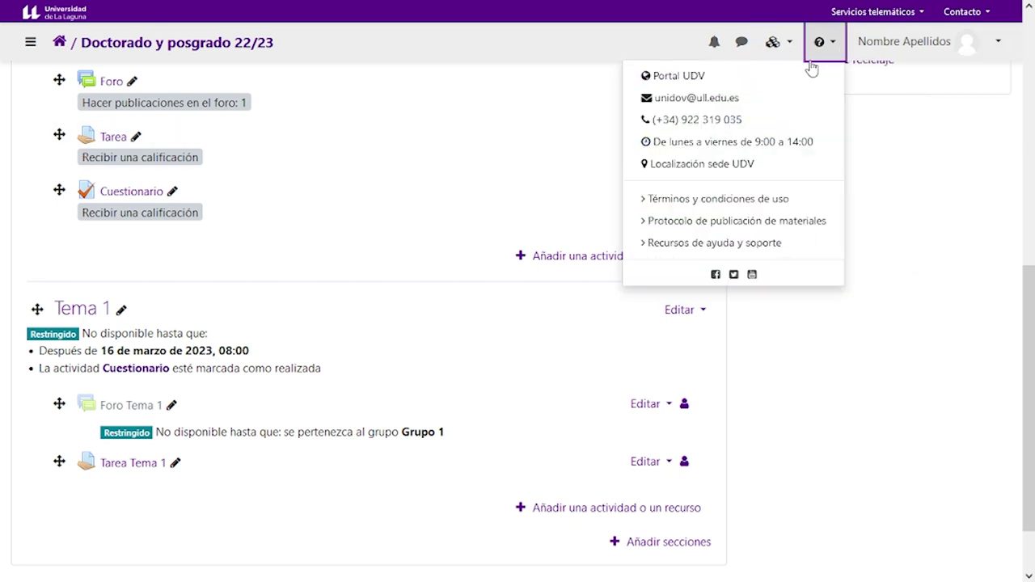